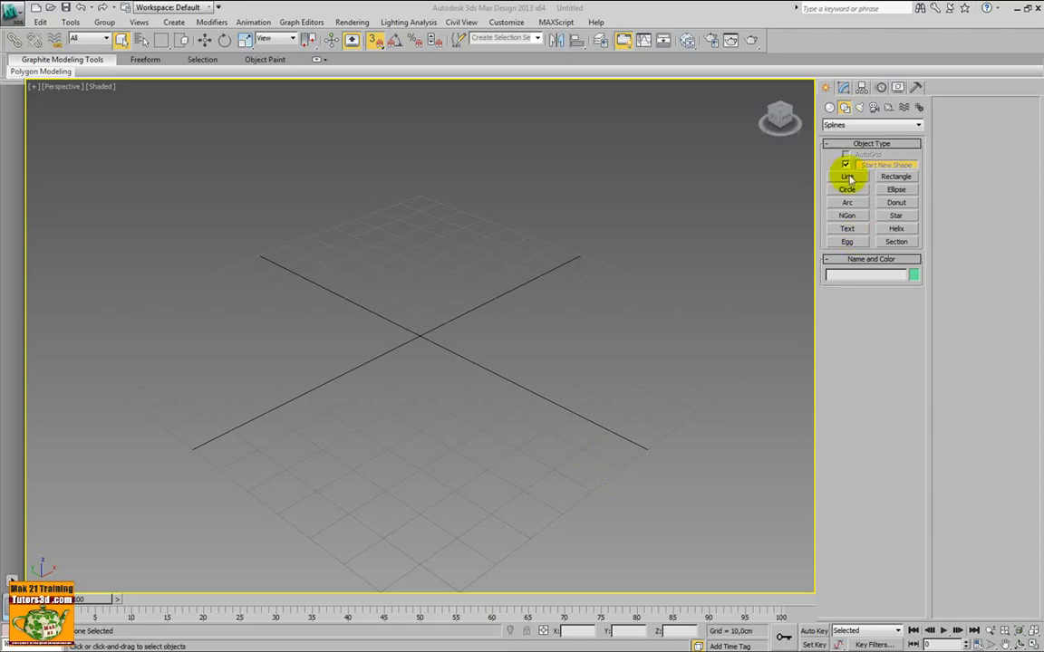
Activate the Line spline tool in the Create > Shapes Object Type rollout.
click(847, 177)
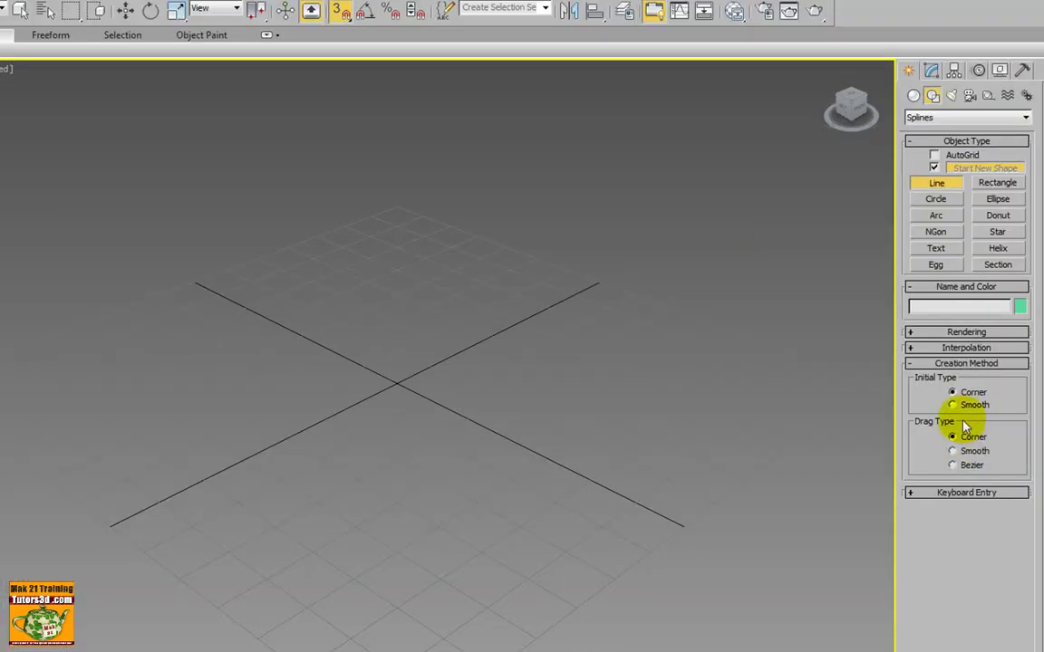
Maximize the Front viewport and pan it so the grid origin sits near the bottom.
key(alt+w)
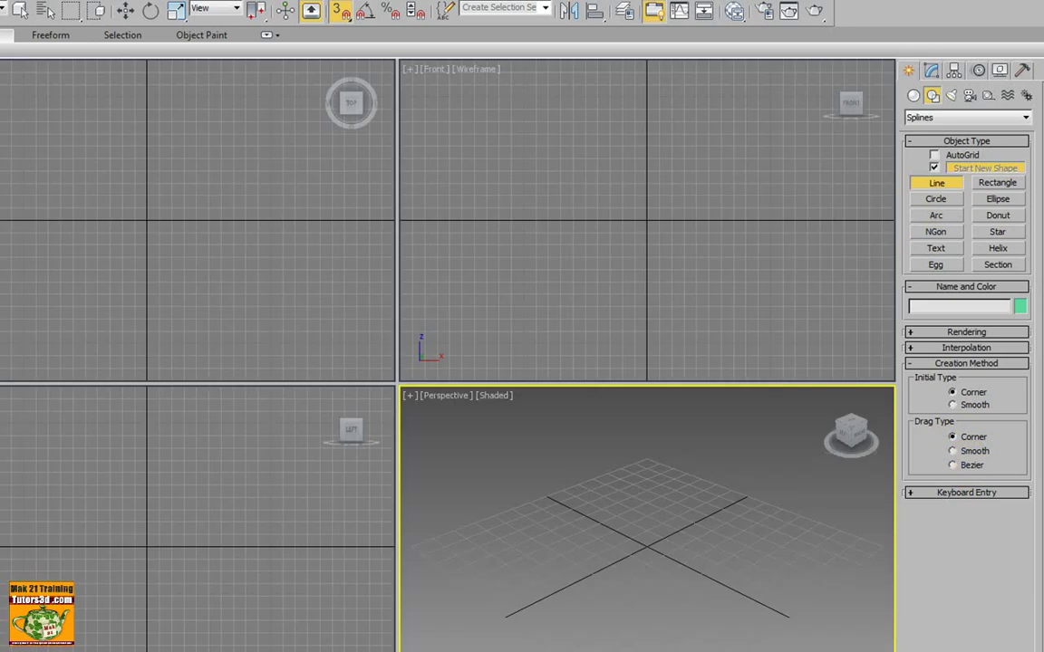
right_click(546, 306)
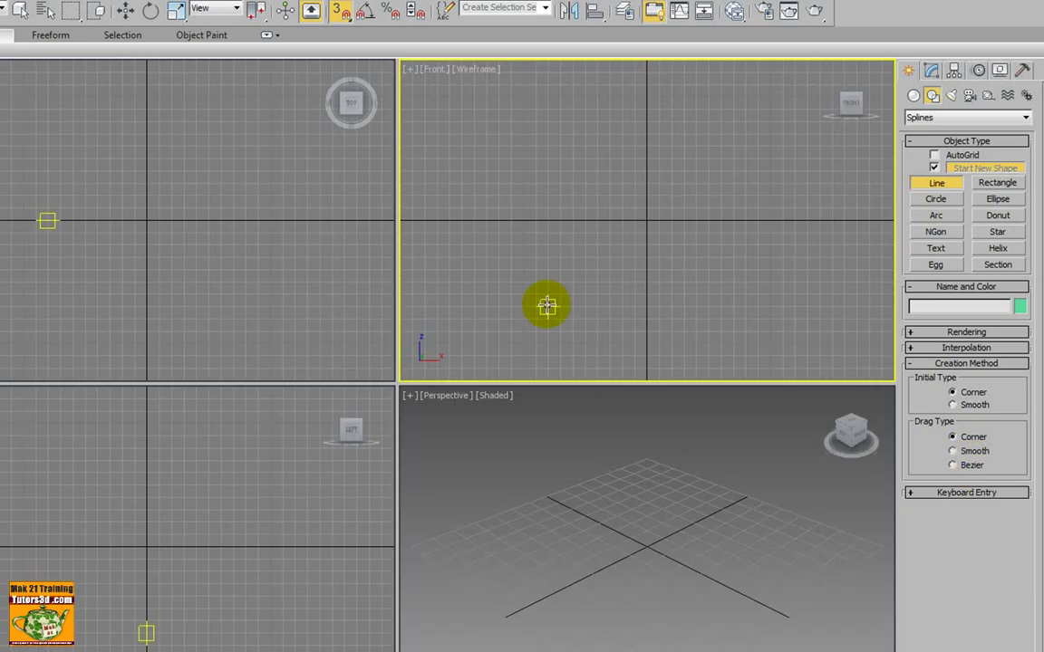
key(alt+w)
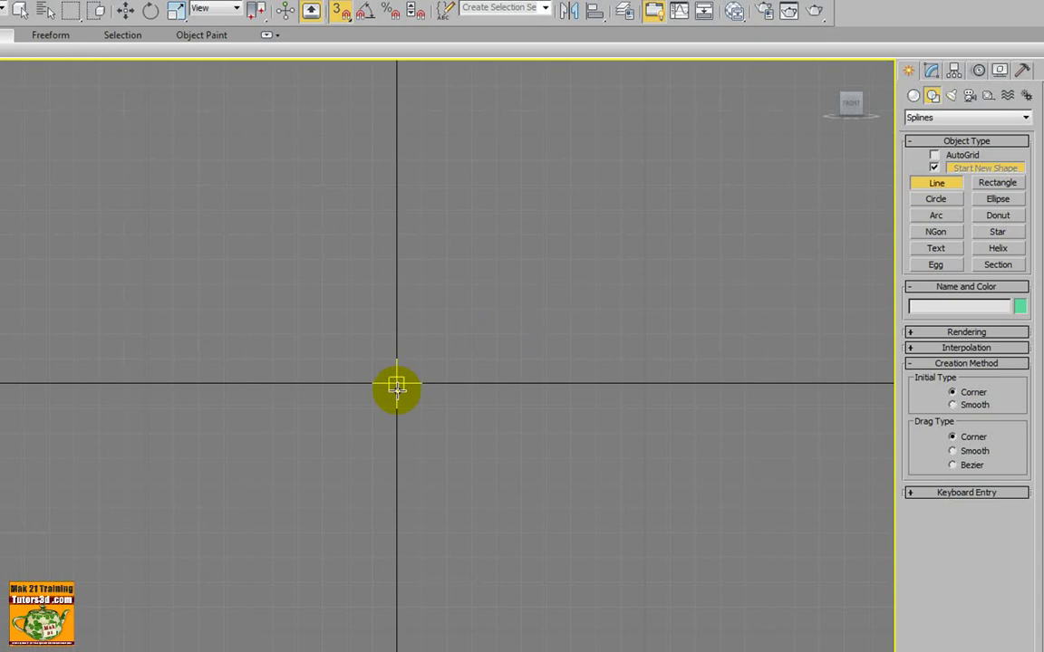
middle_drag(447, 426, 468, 622)
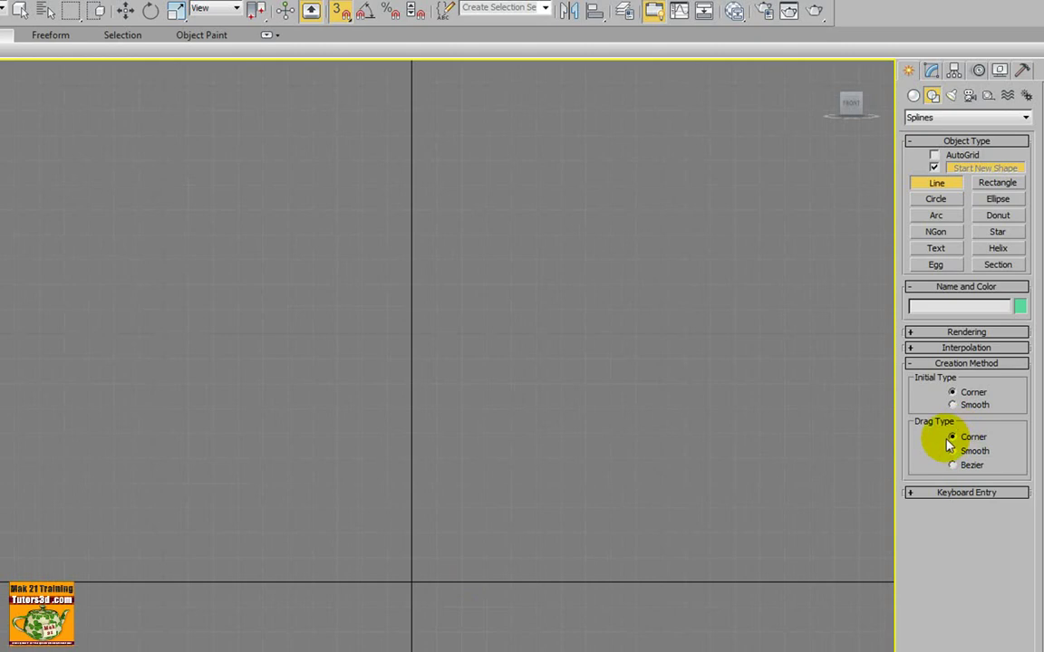
Turn on grid snapping with the 3D Snaps Toggle on the main toolbar.
click(338, 14)
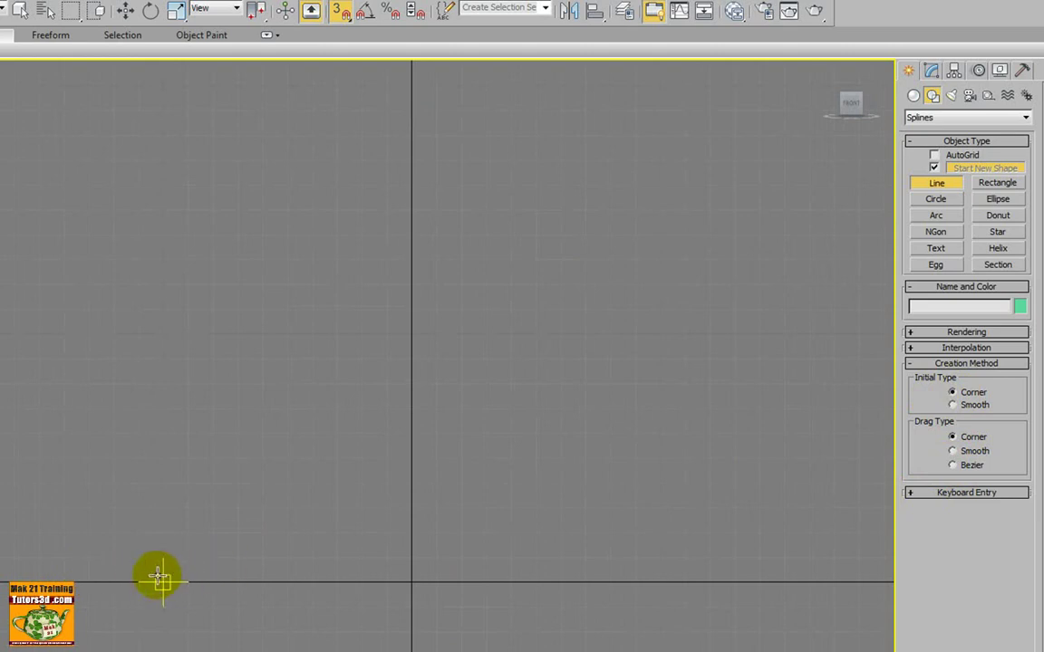
Draw Line001 as a four-point sharp-cornered zigzag peaking on the vertical axis.
click(114, 582)
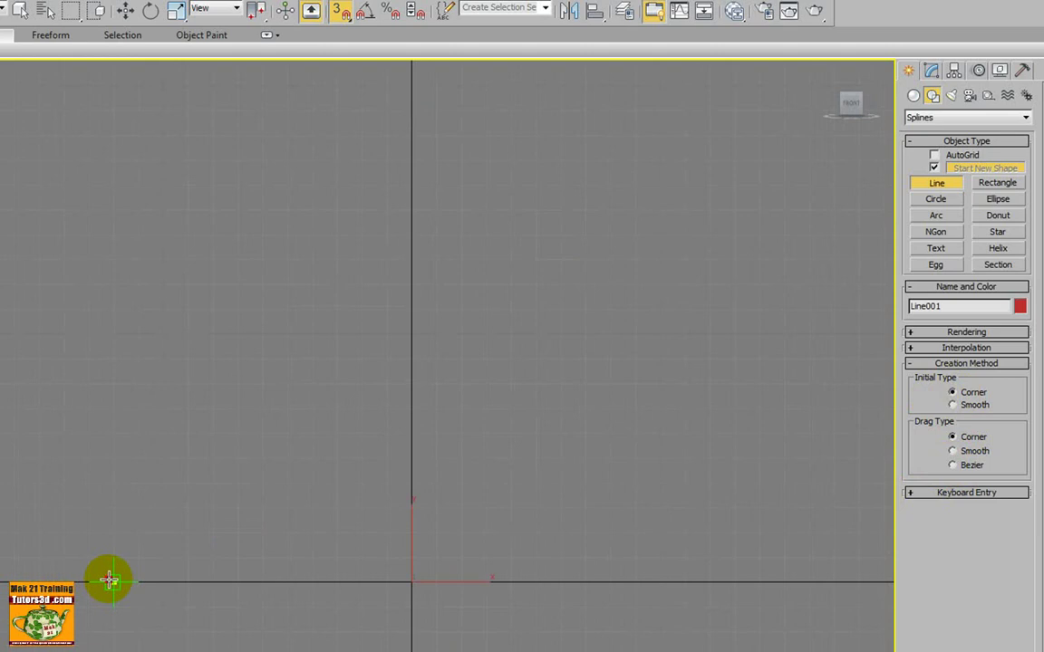
click(413, 410)
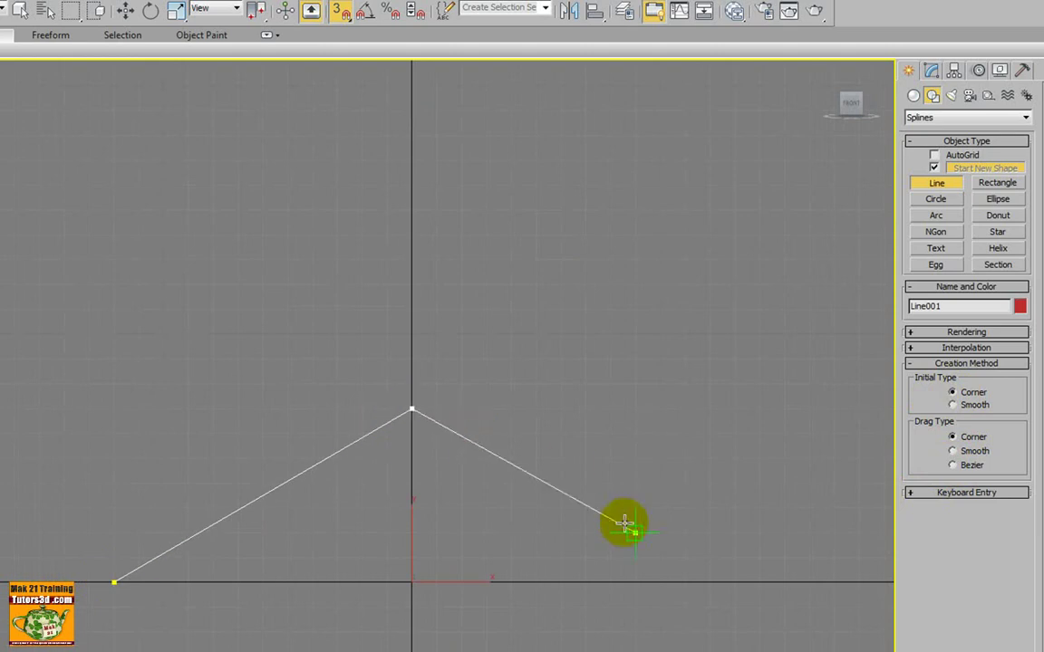
click(660, 580)
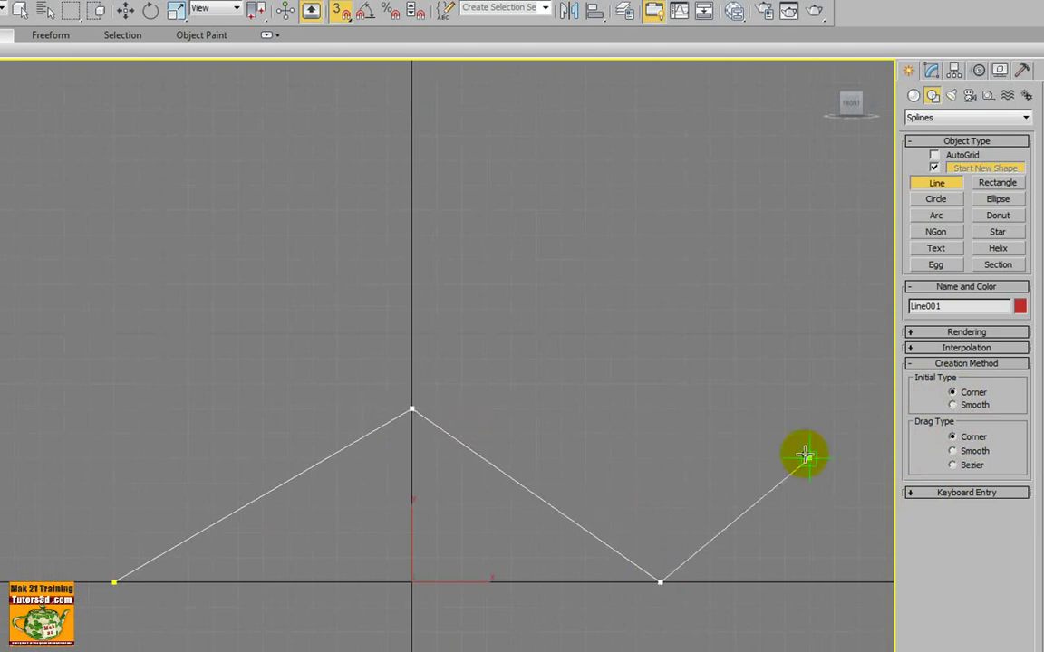
click(859, 409)
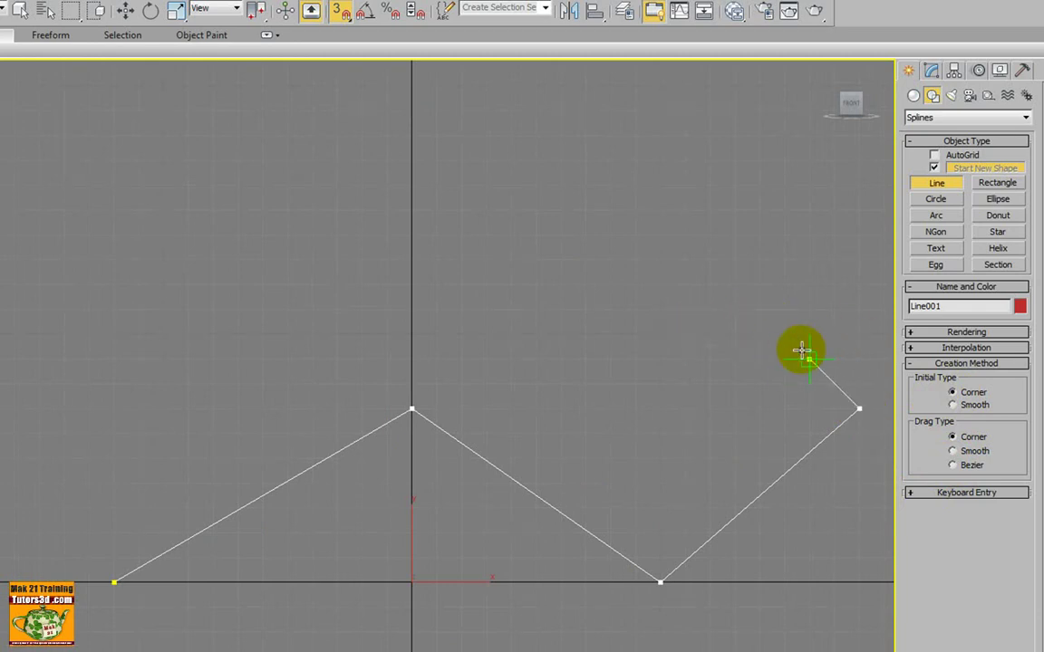
right_click(804, 359)
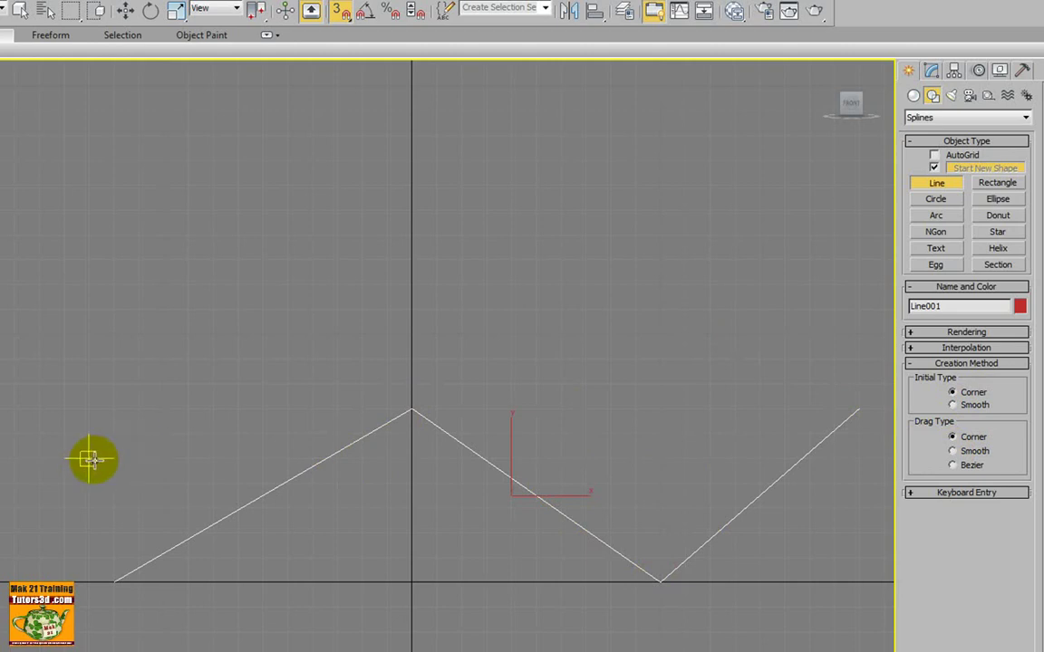
click(89, 457)
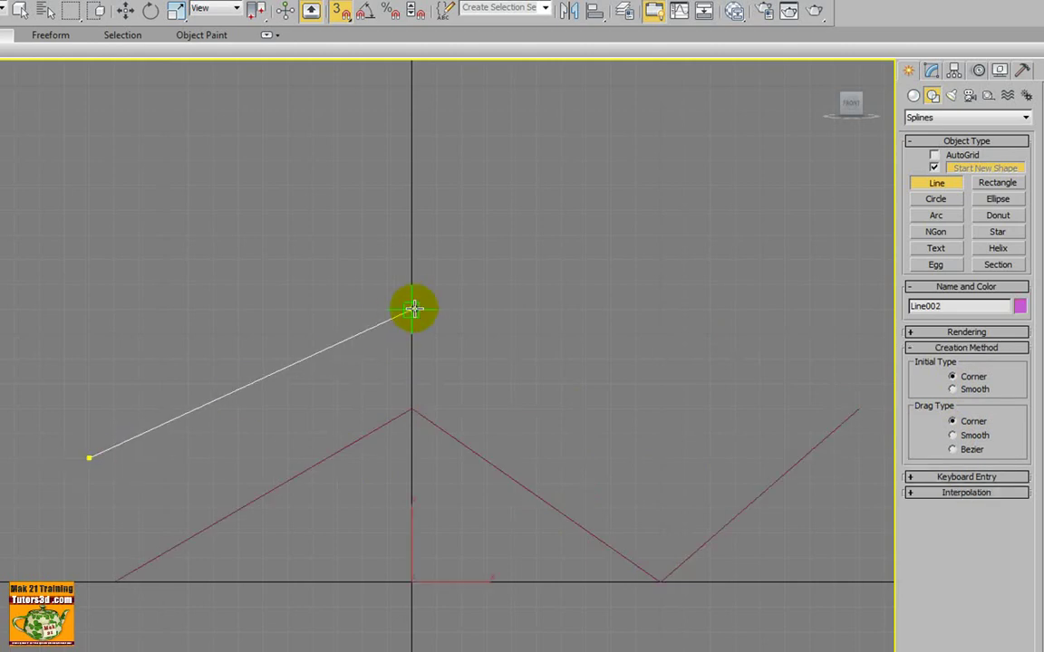
click(411, 311)
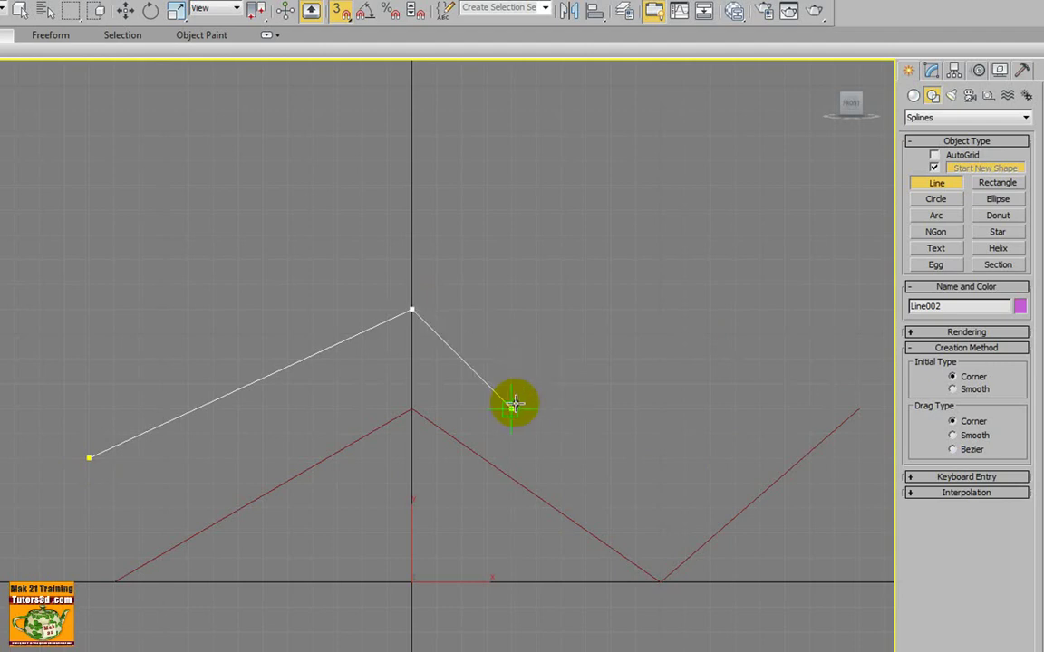
click(561, 382)
right_click(564, 407)
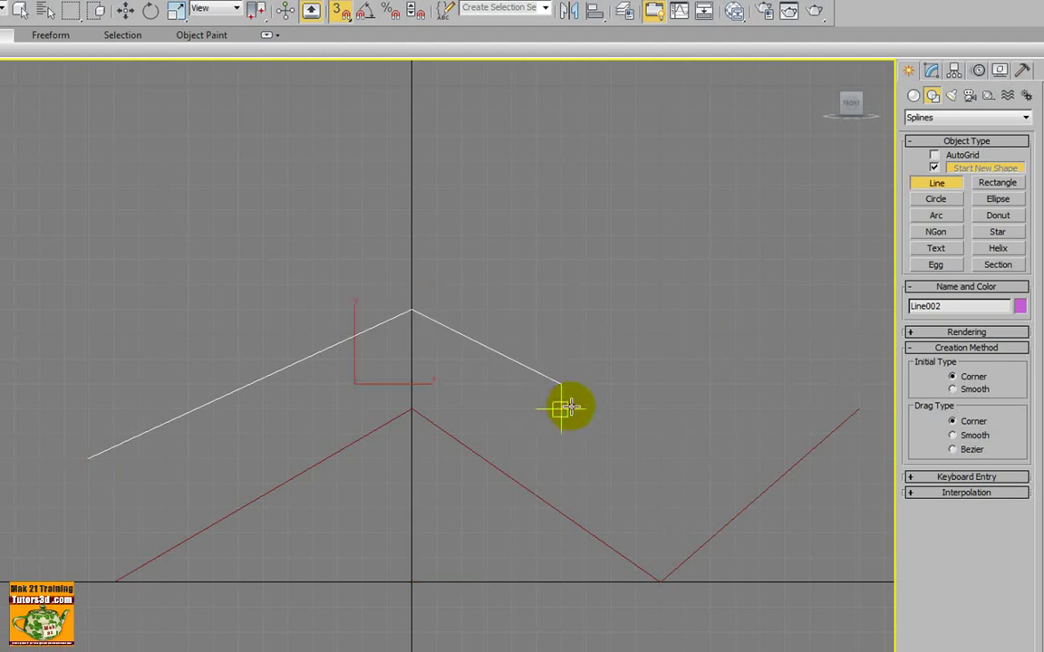
right_click(554, 382)
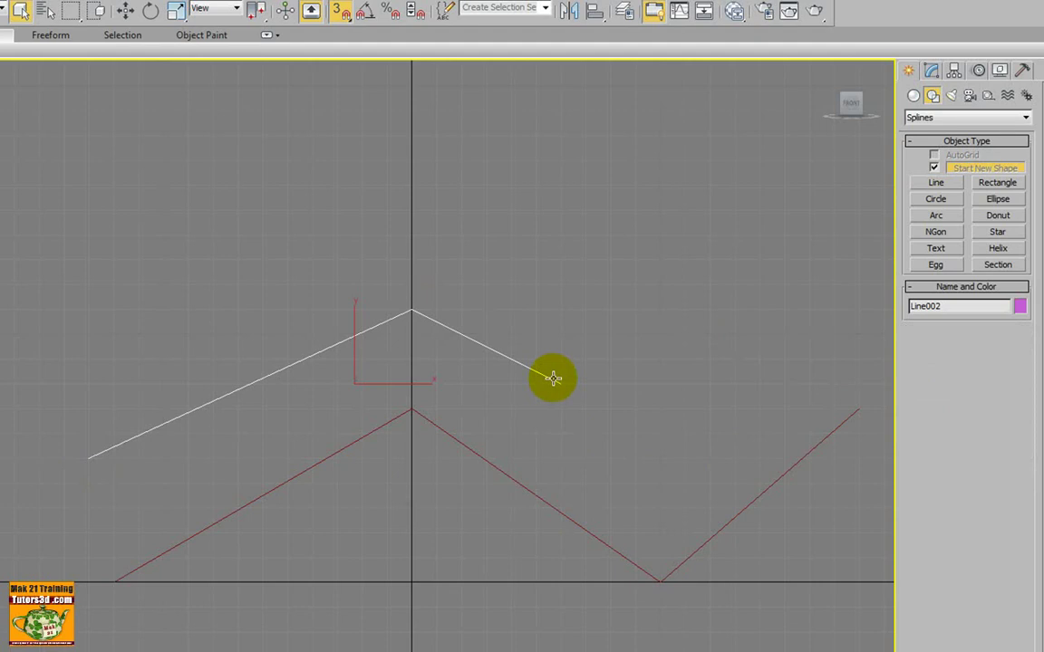
key(Delete)
click(933, 184)
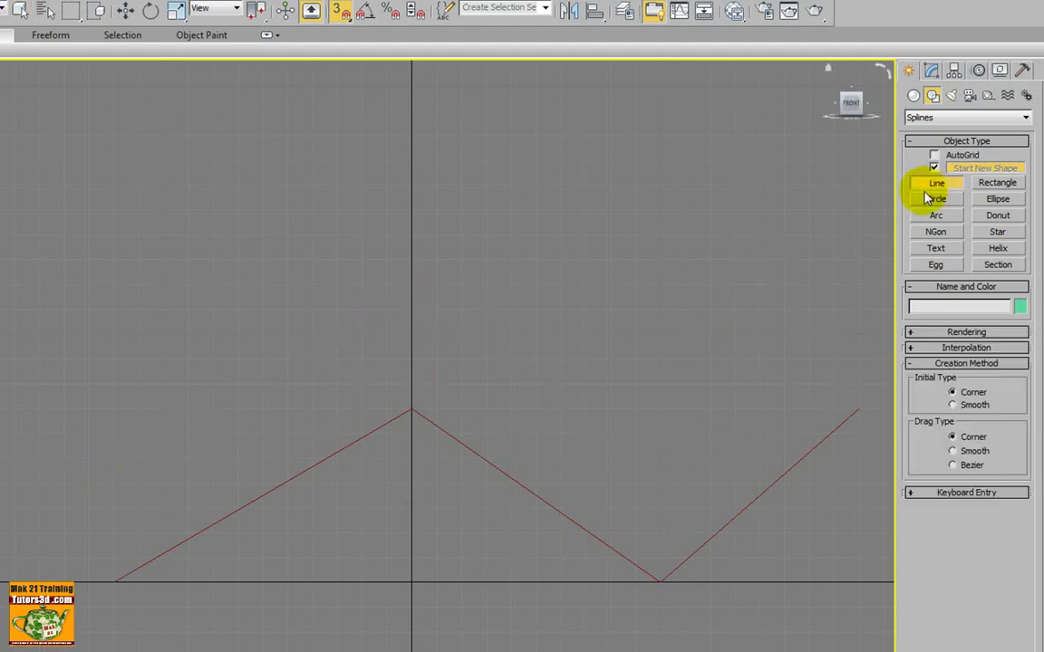
Switch drag type to Smooth and draw a four-point zigzag, Line002, just above Line001.
click(952, 451)
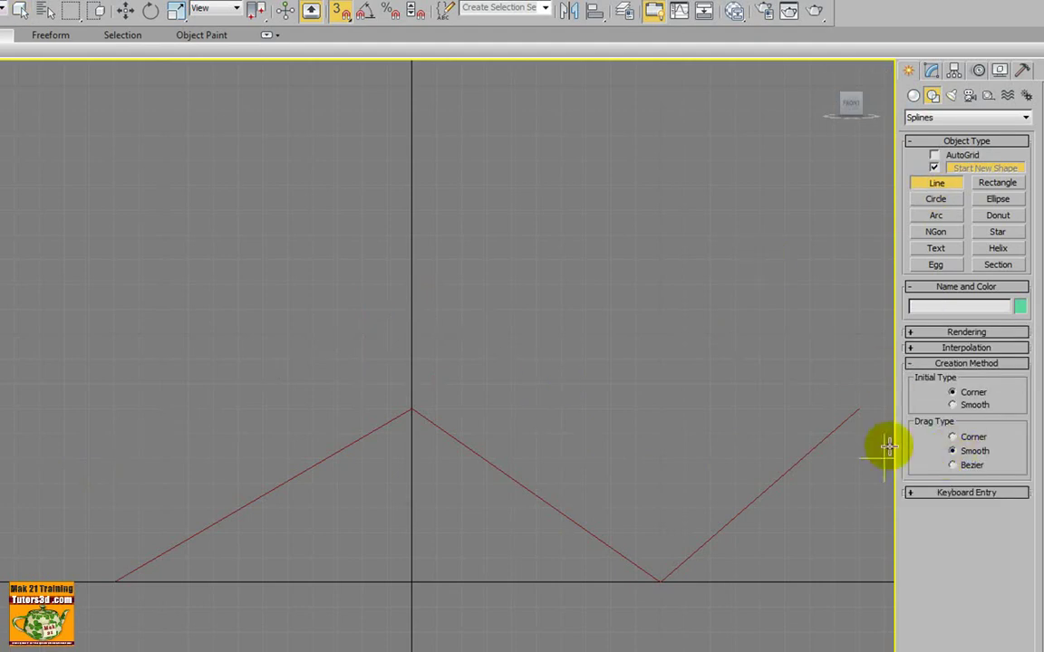
click(113, 482)
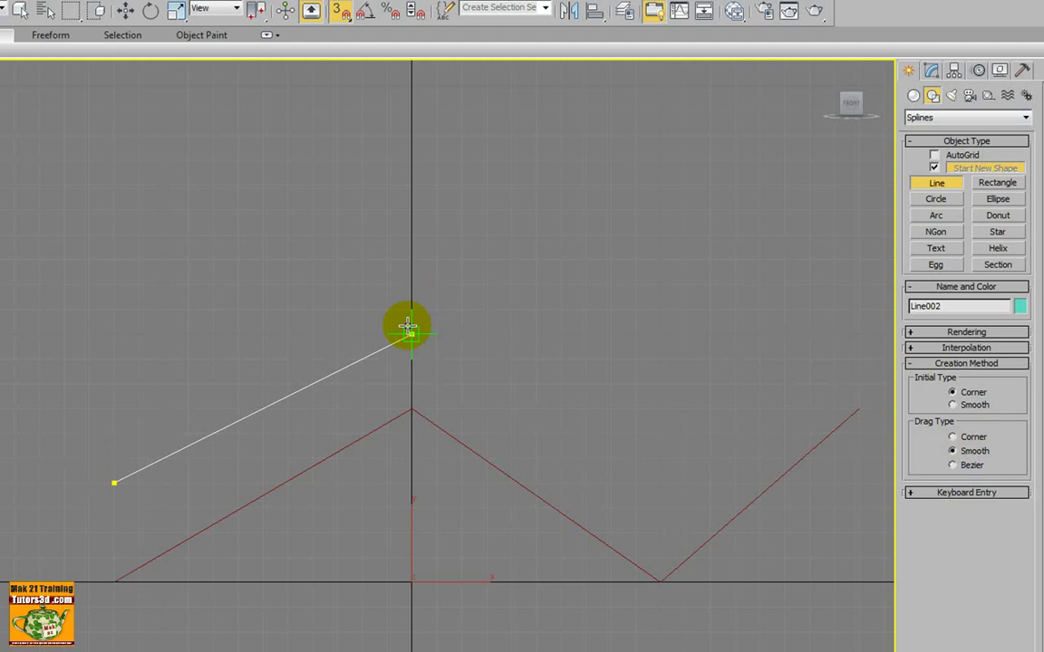
click(412, 333)
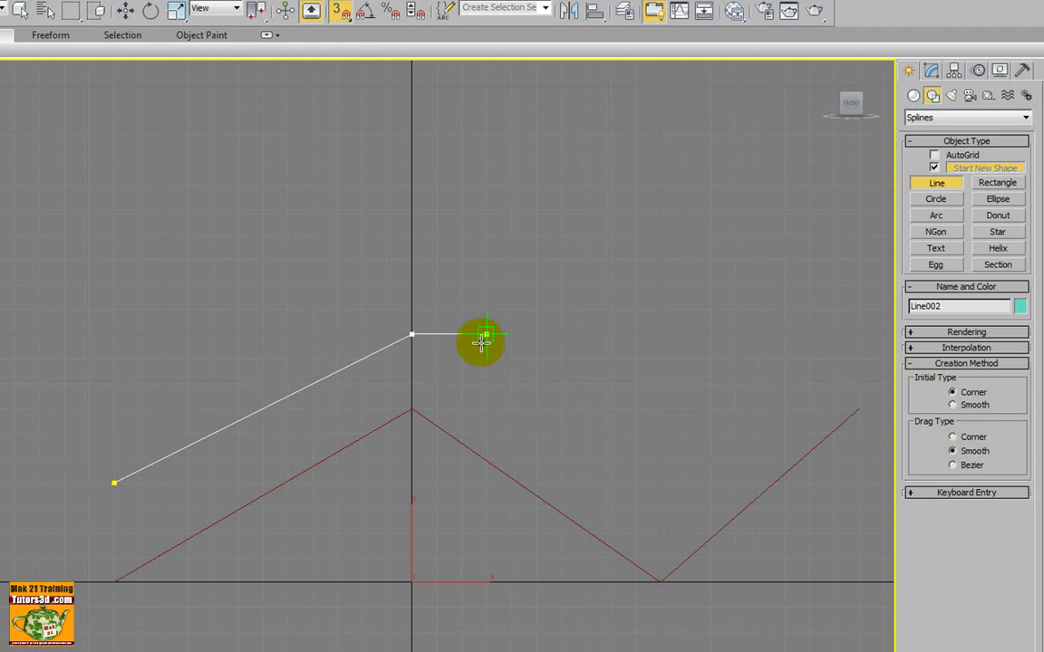
click(659, 507)
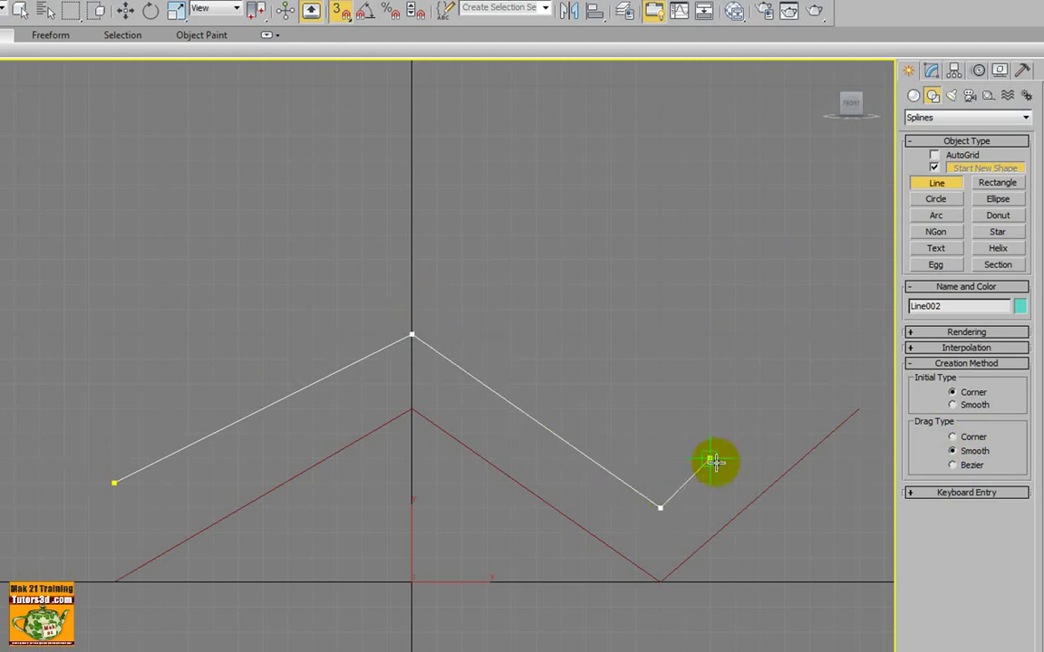
click(833, 360)
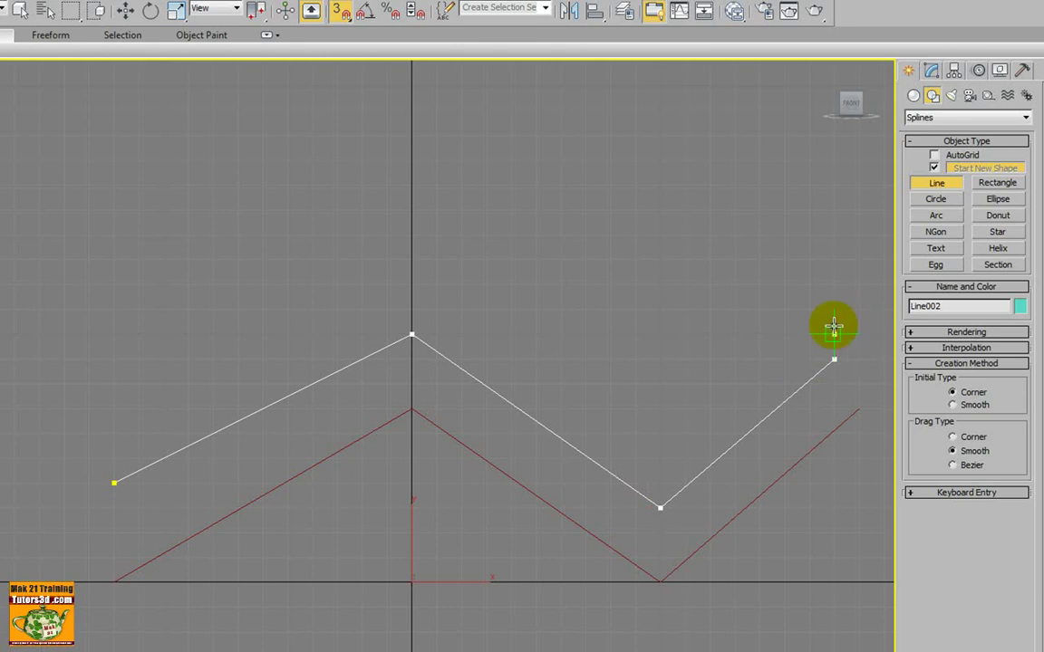
right_click(834, 324)
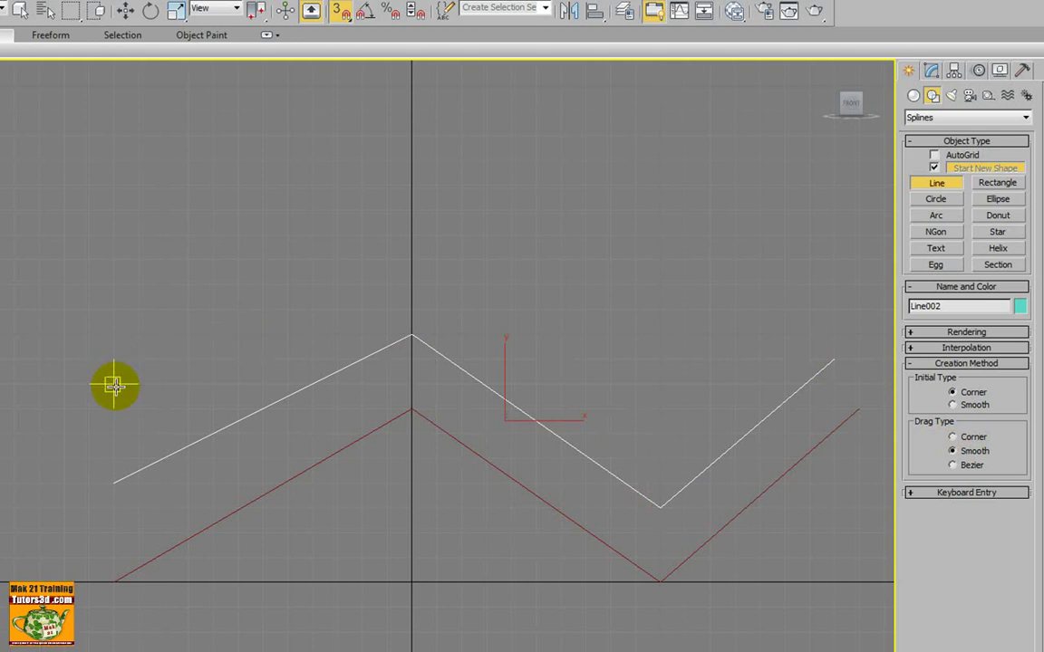
Undo Line002 and redraw it as a smooth wave above the zigzag, rising at the right end.
key(ctrl+z)
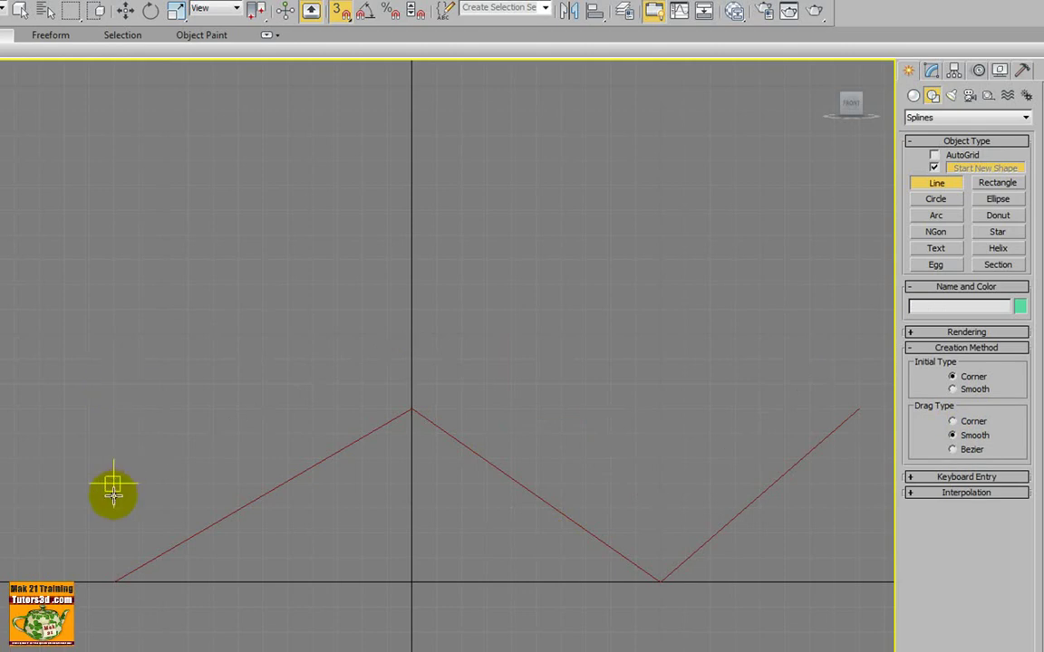
click(114, 483)
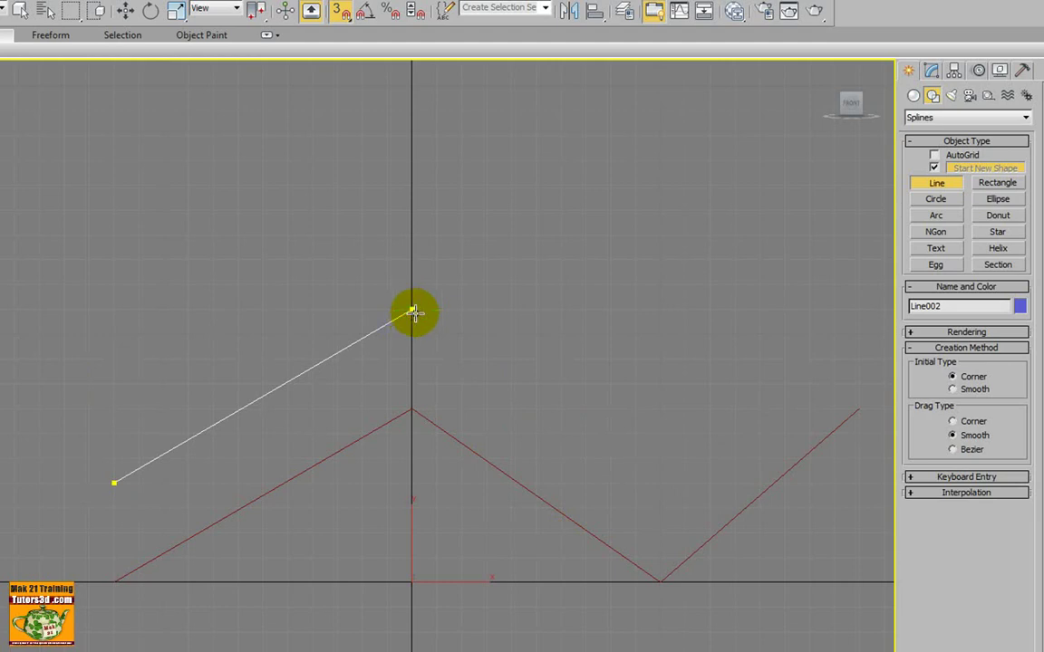
drag(409, 311, 450, 326)
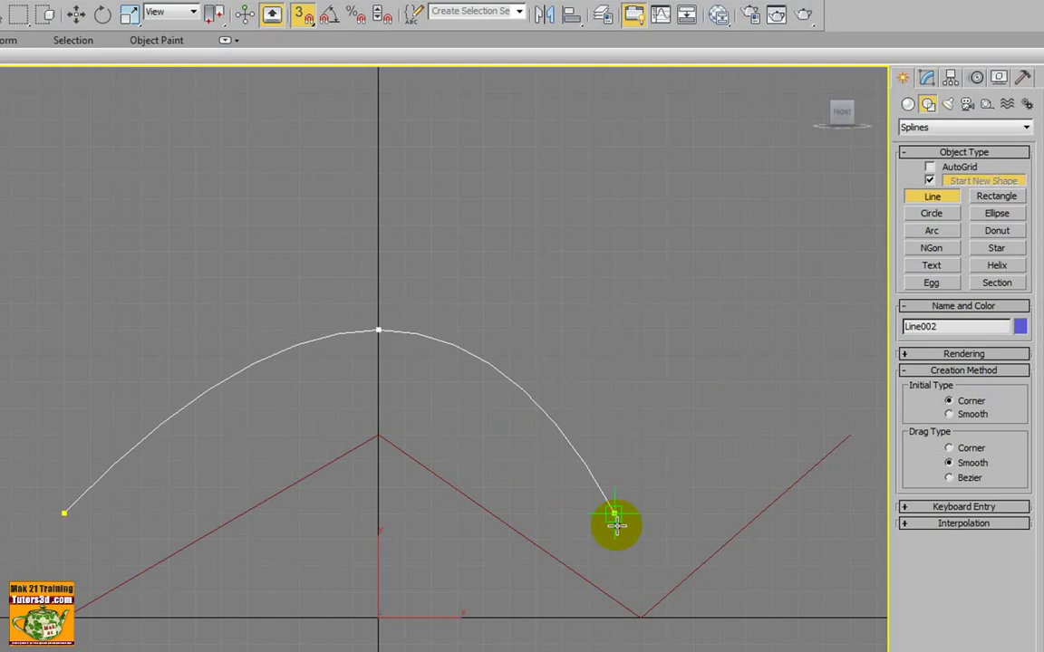
click(378, 331)
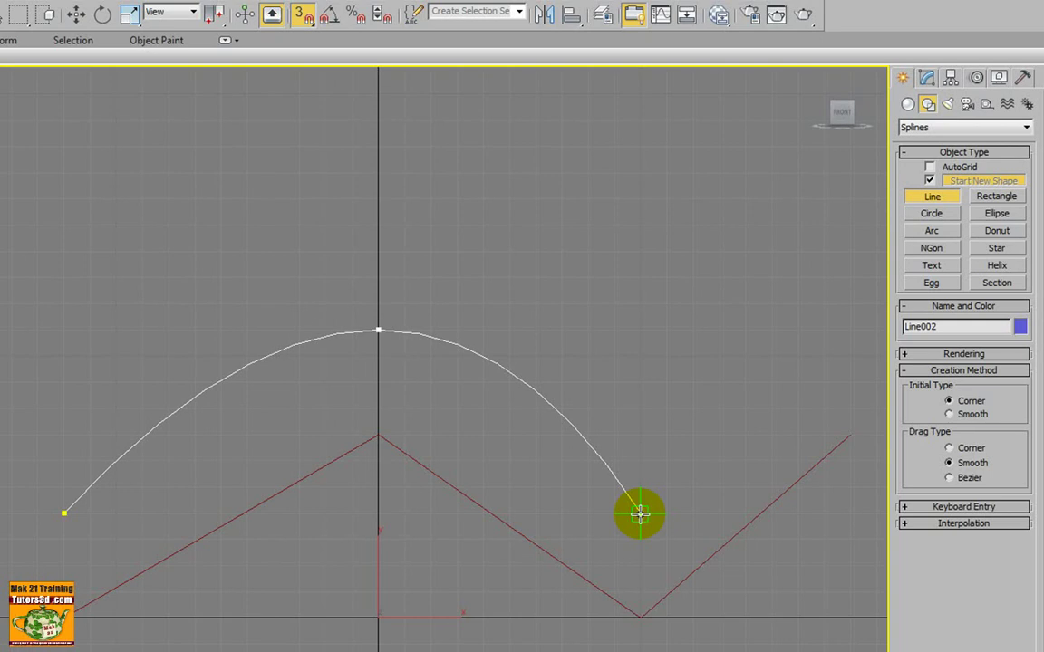
click(639, 514)
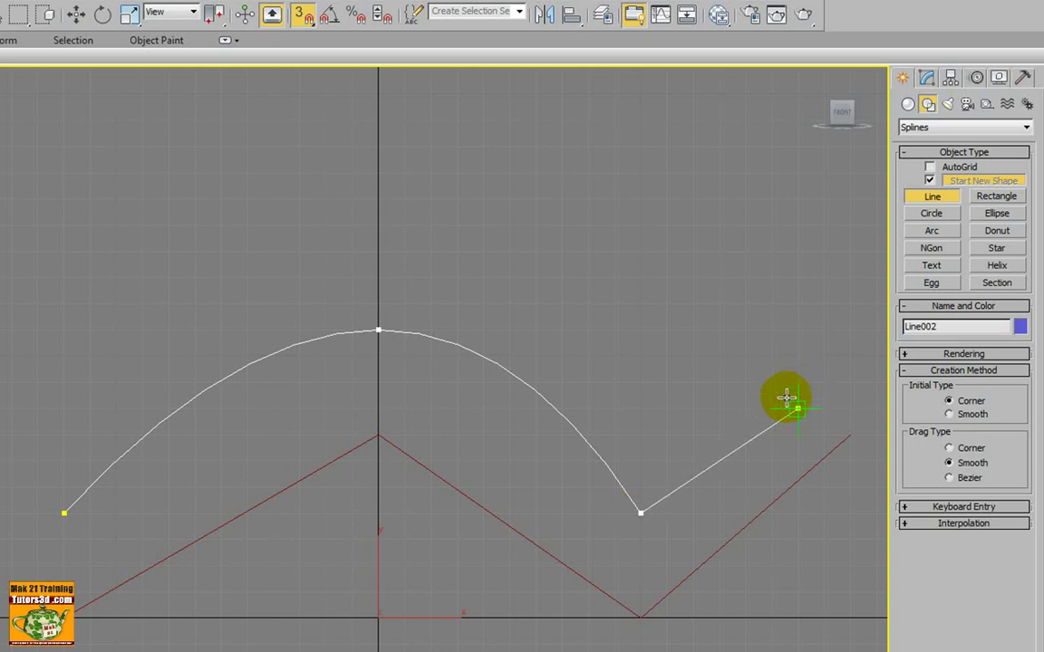
key(BackSpace)
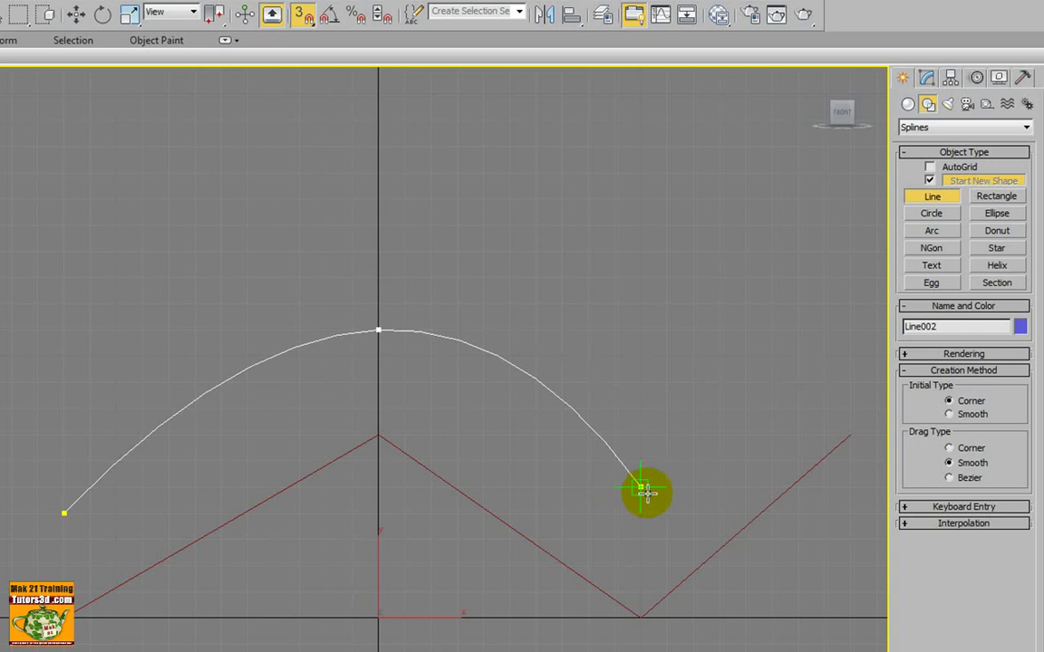
click(641, 489)
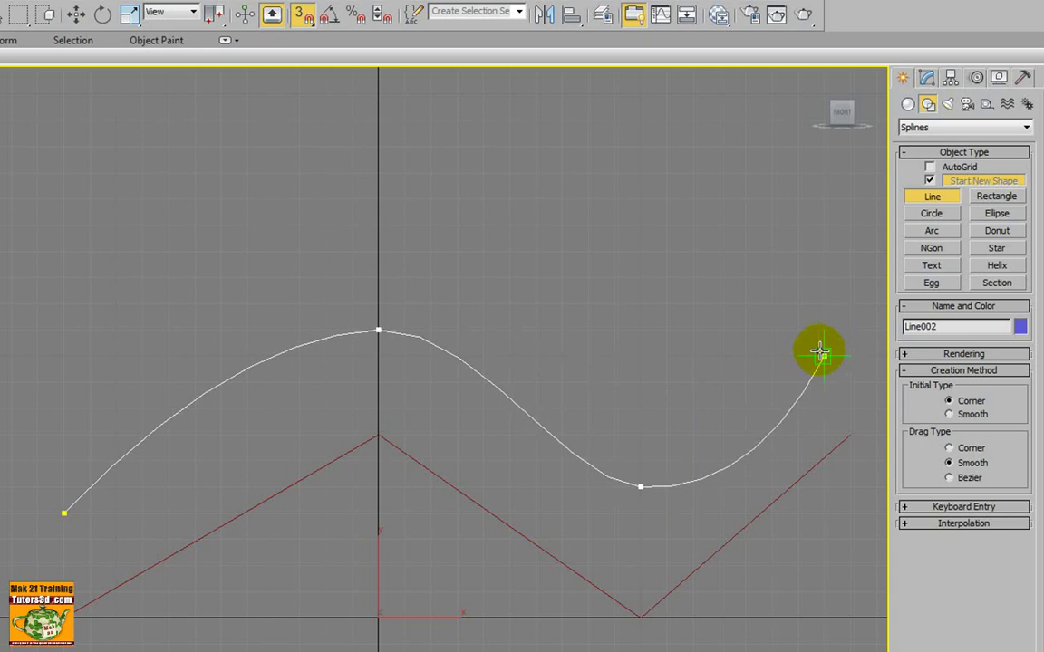
click(824, 356)
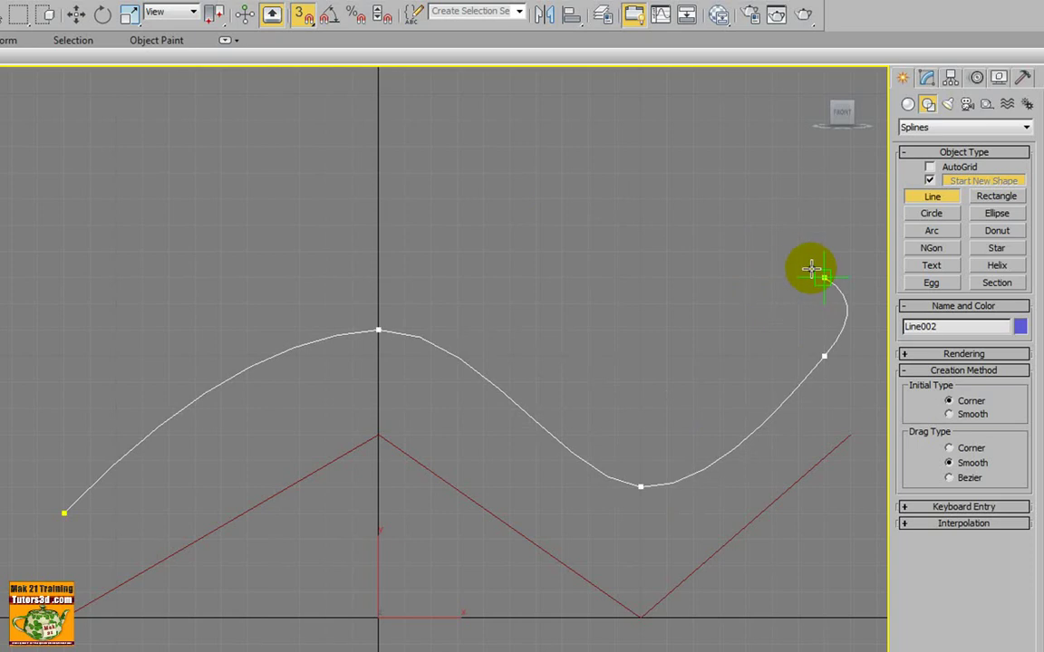
right_click(811, 269)
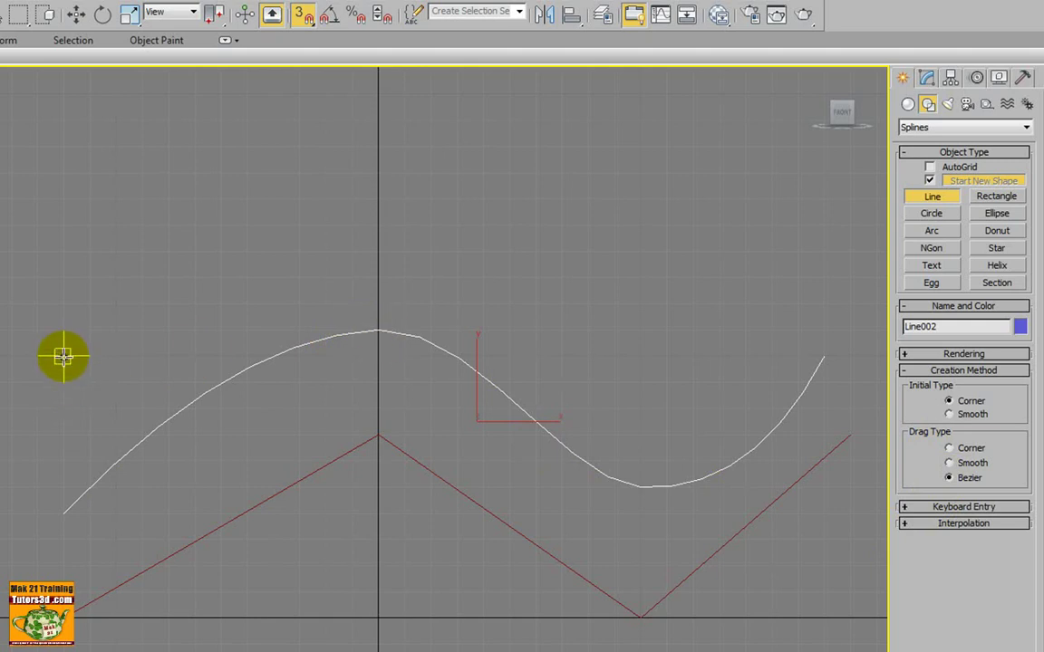
Draw Line003 above the blue curve as a Bezier wave peaking on the vertical axis.
click(63, 356)
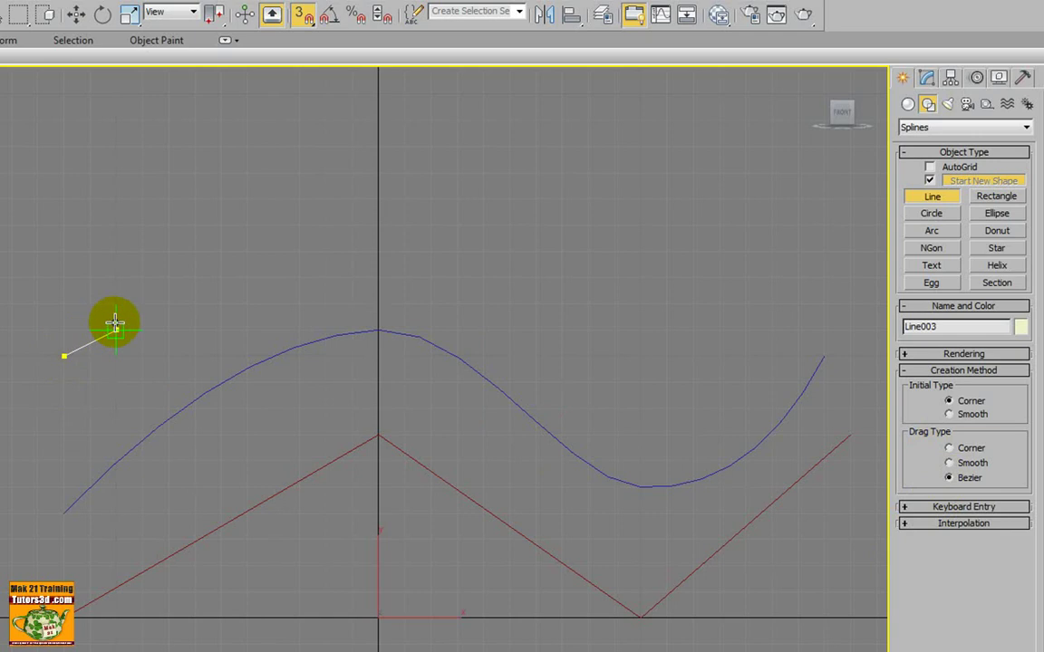
mouse_move(378, 224)
mouse_down()
mouse_move(457, 247)
mouse_move(523, 284)
mouse_move(506, 309)
mouse_move(511, 324)
mouse_move(541, 305)
mouse_move(556, 350)
mouse_move(522, 291)
mouse_move(535, 292)
mouse_move(533, 313)
mouse_move(559, 293)
mouse_move(547, 275)
mouse_move(612, 333)
mouse_move(621, 371)
mouse_up()
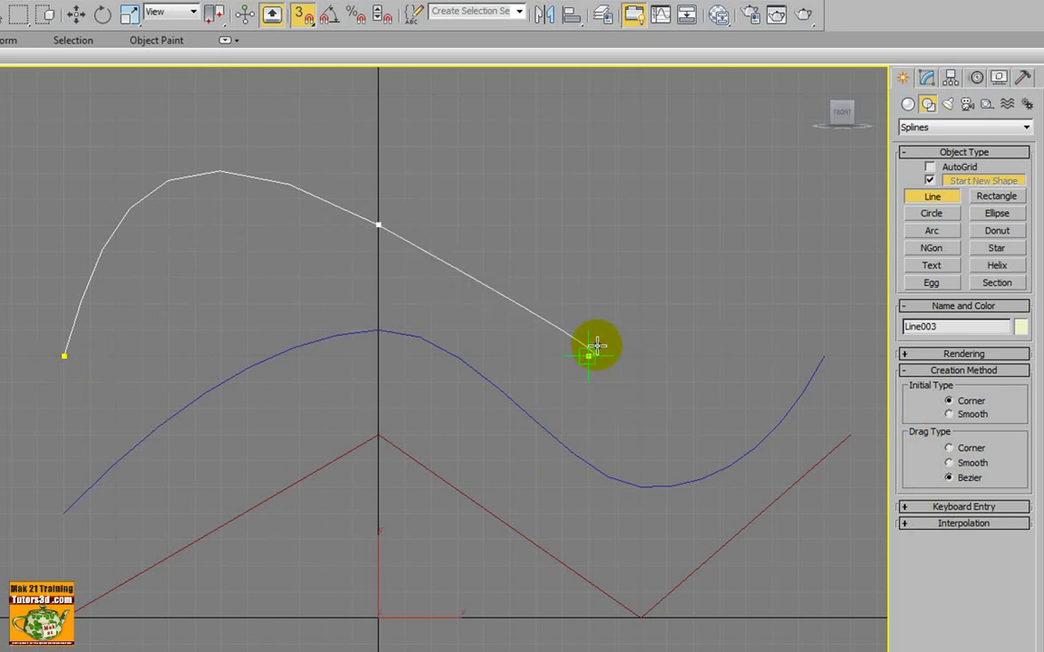
mouse_move(641, 385)
mouse_down()
mouse_move(745, 306)
mouse_move(736, 278)
mouse_move(743, 371)
mouse_move(768, 310)
mouse_move(768, 318)
mouse_move(783, 305)
mouse_move(777, 324)
mouse_move(788, 283)
mouse_move(781, 292)
mouse_up()
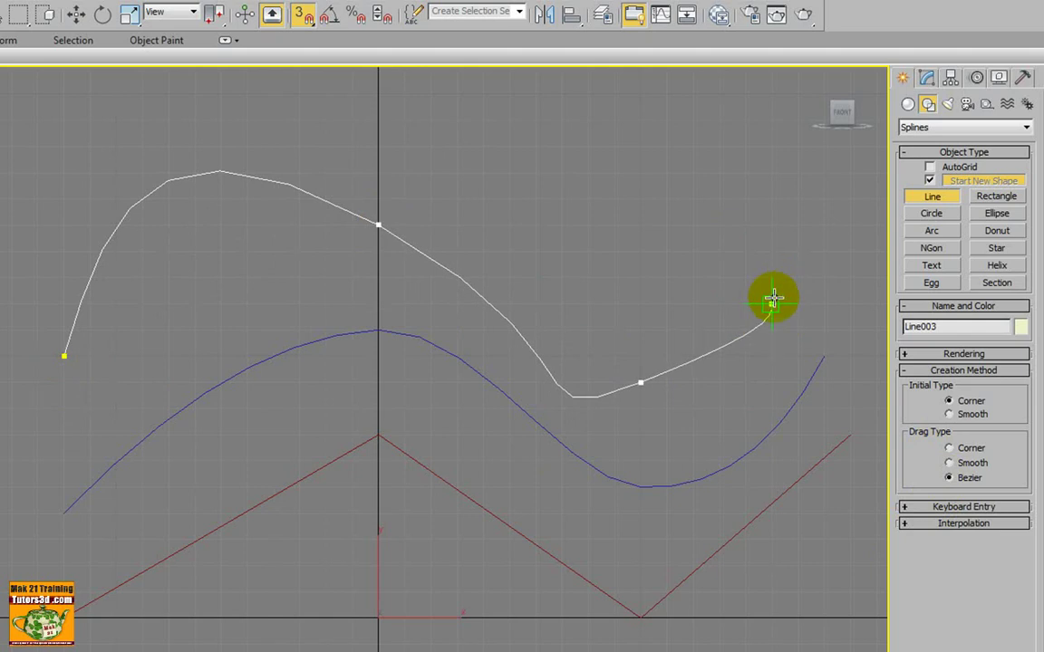
key(BackSpace)
key(BackSpace)
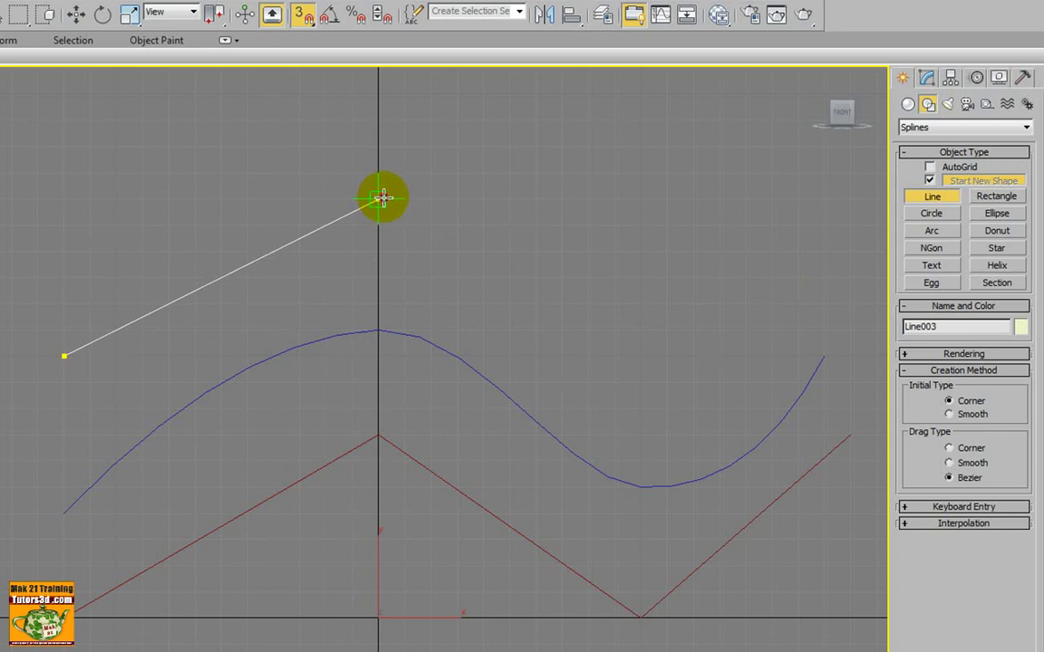
drag(382, 197, 480, 214)
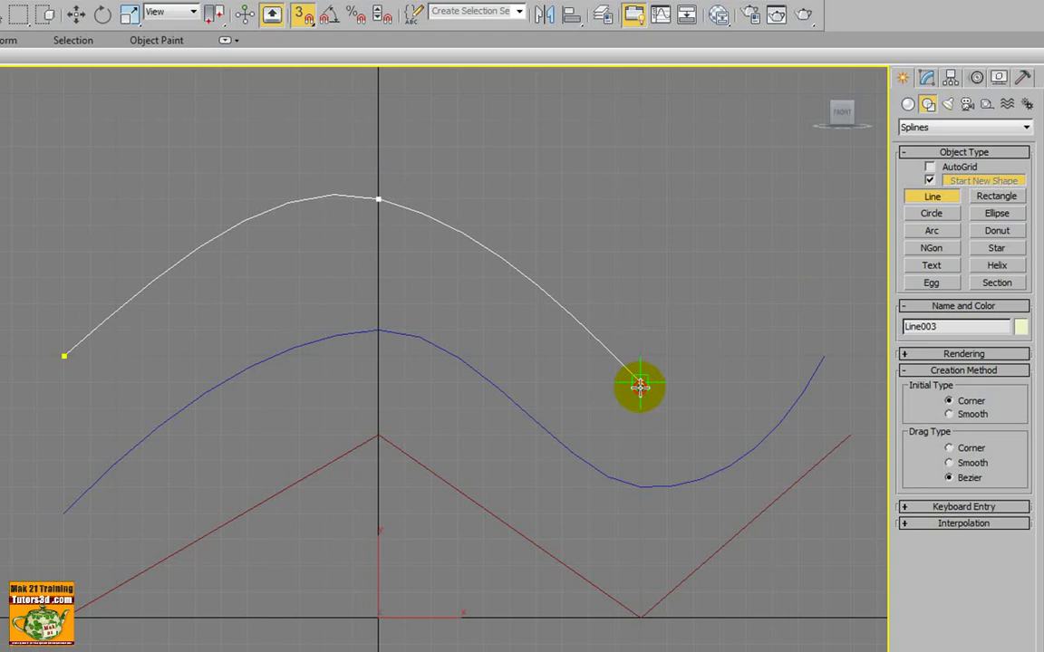
click(641, 383)
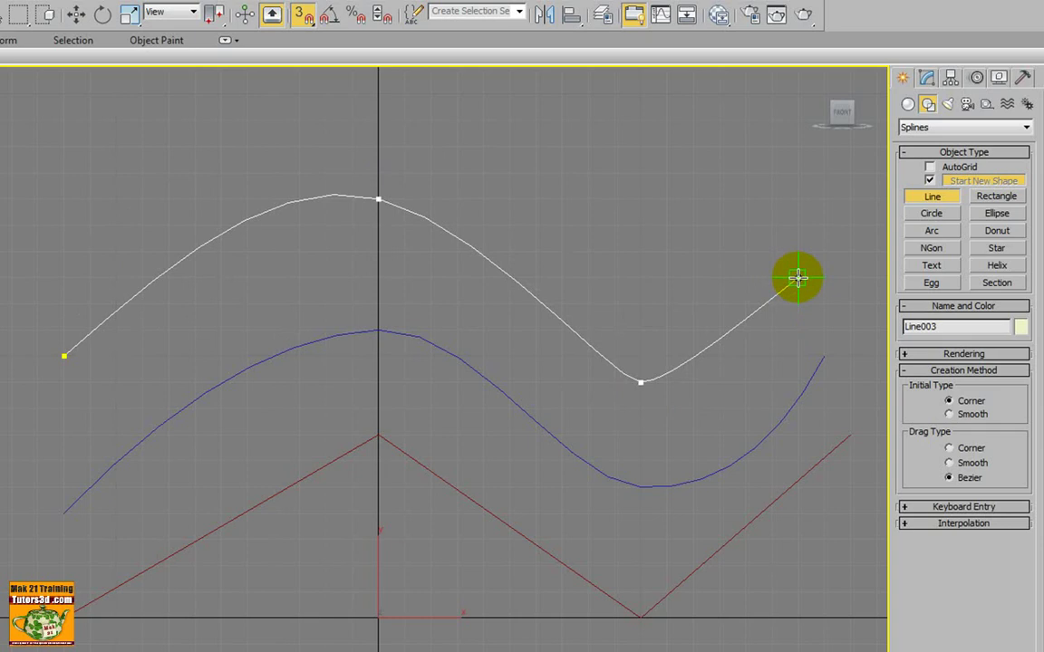
click(798, 278)
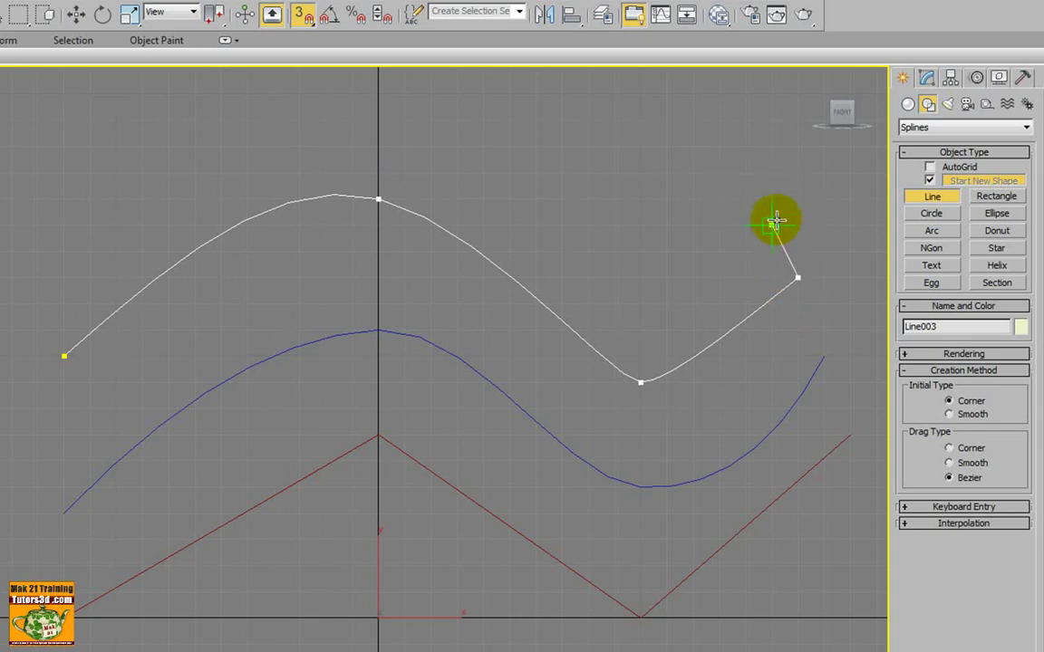
key(BackSpace)
mouse_move(797, 278)
mouse_down()
mouse_move(809, 207)
mouse_move(820, 207)
mouse_up()
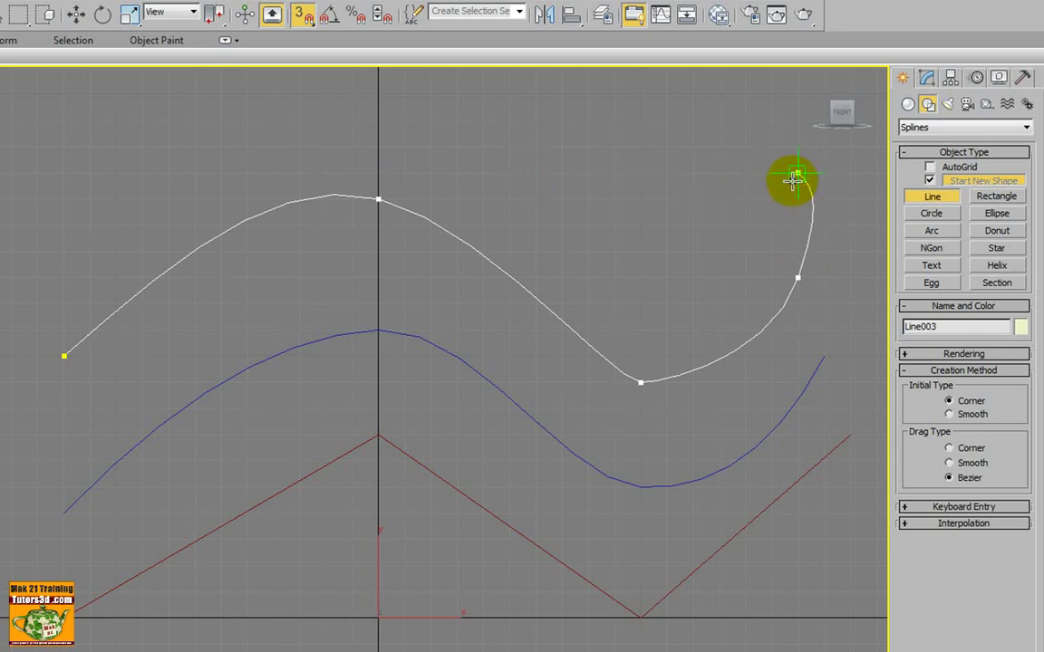
right_click(726, 191)
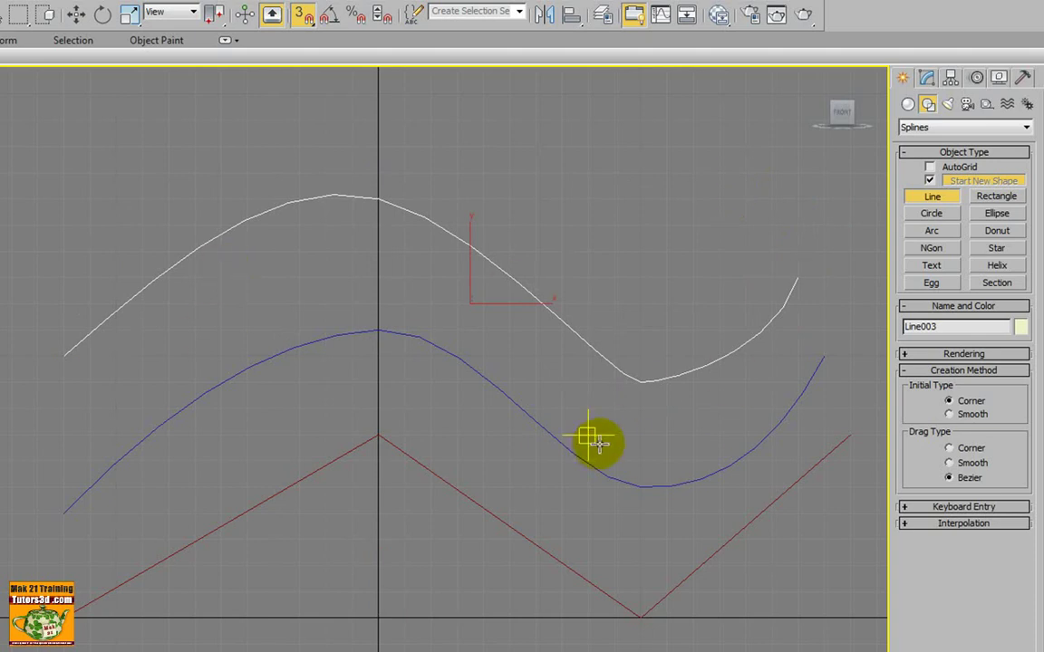
Draw Line004 with Smooth vertex types as a crest-and-trough wave above Line003, then end line creation.
middle_drag(461, 368, 457, 391)
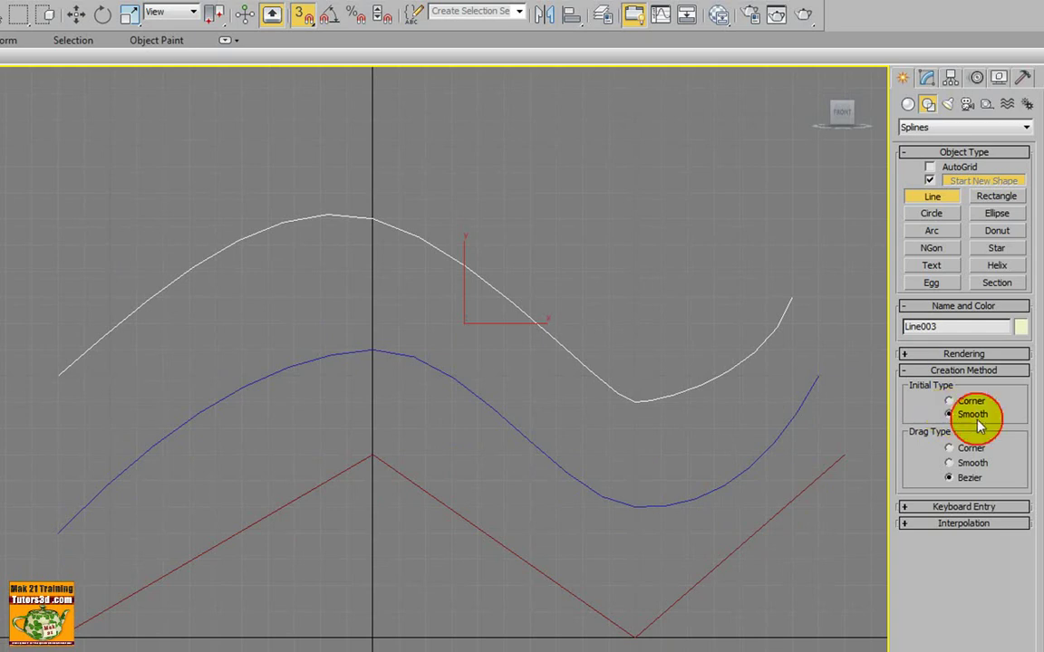
click(956, 462)
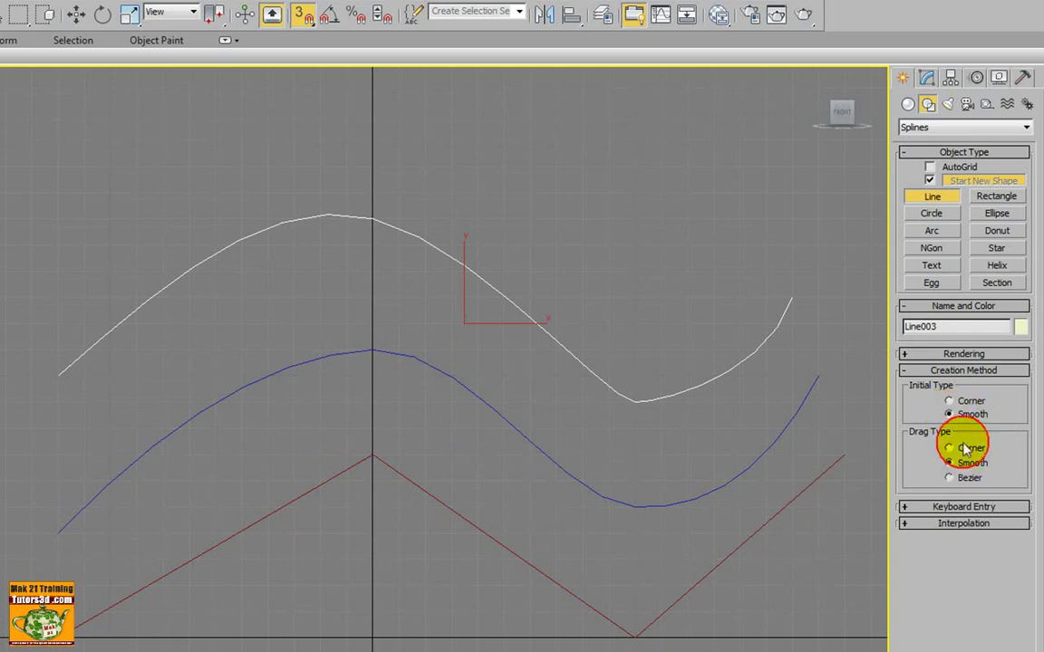
middle_drag(58, 221, 47, 278)
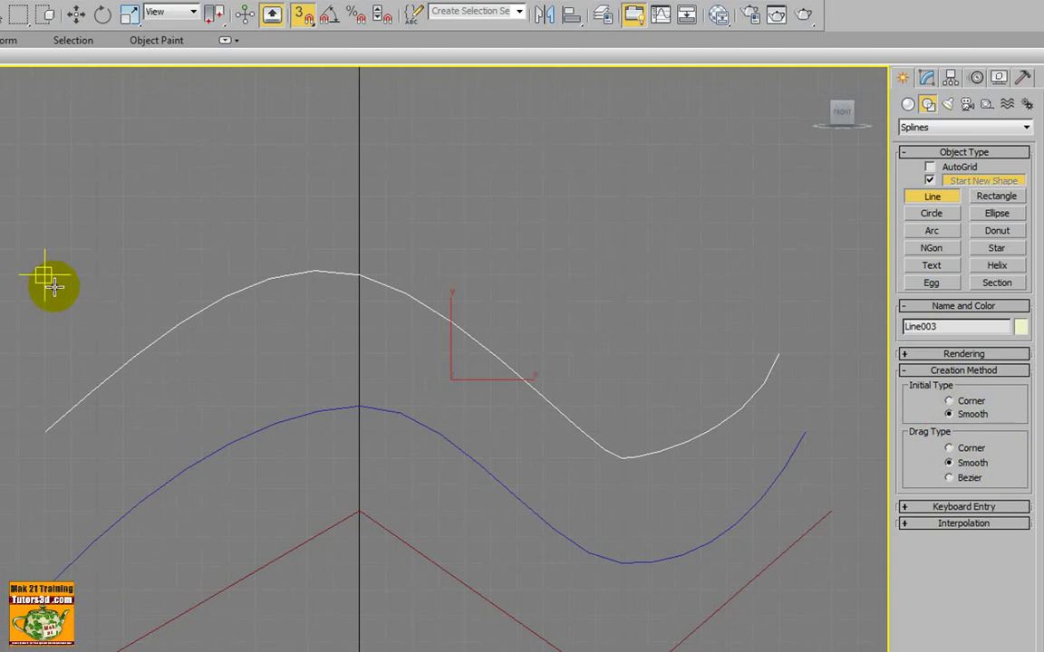
click(45, 276)
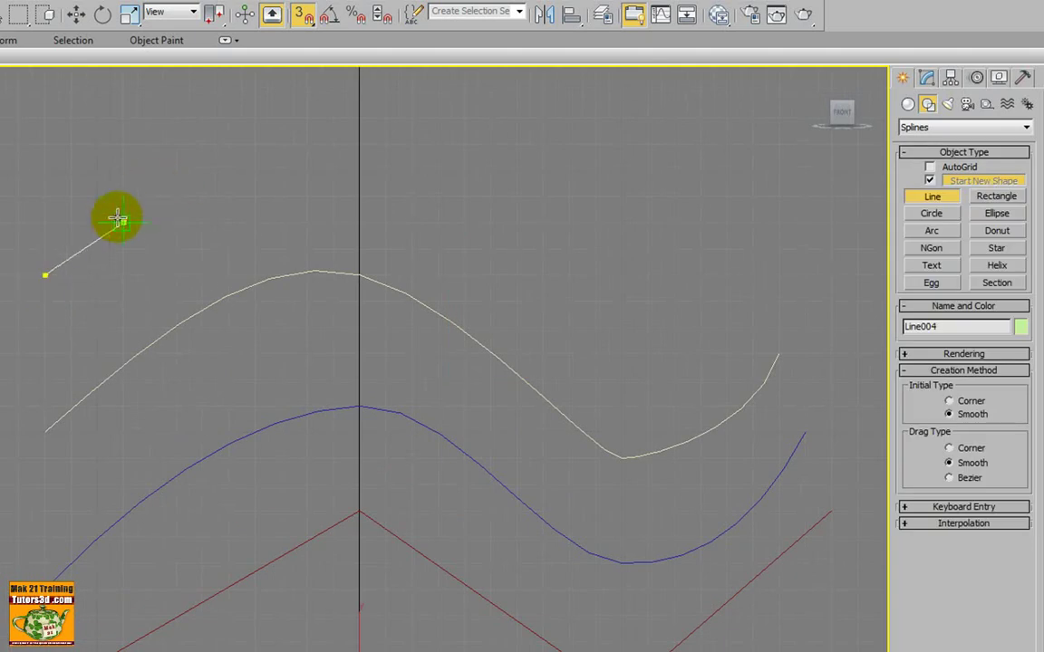
click(229, 171)
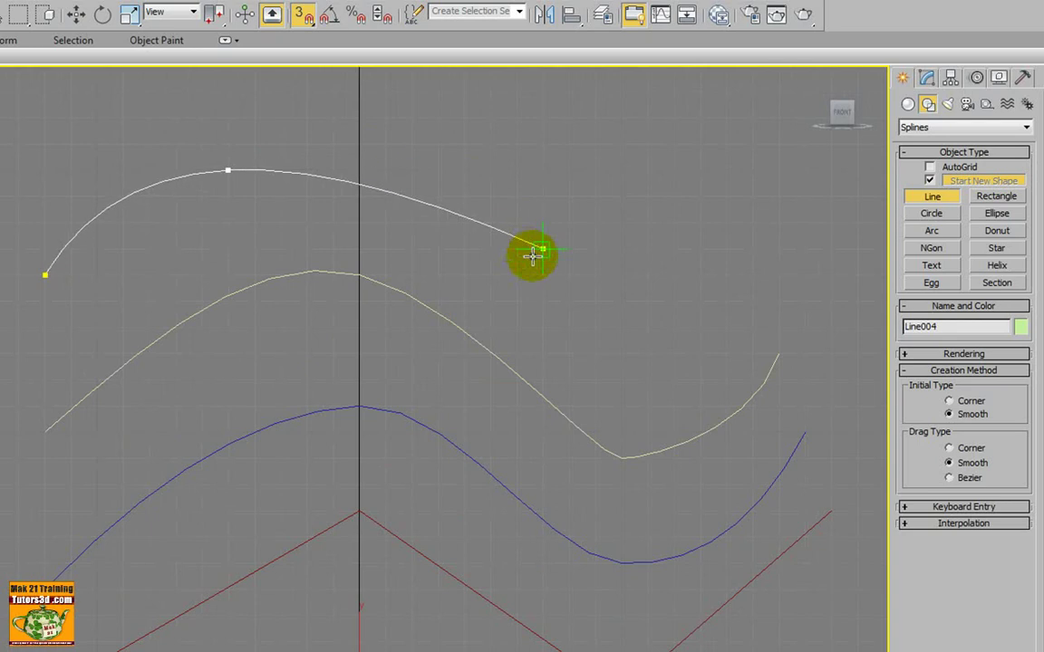
click(595, 327)
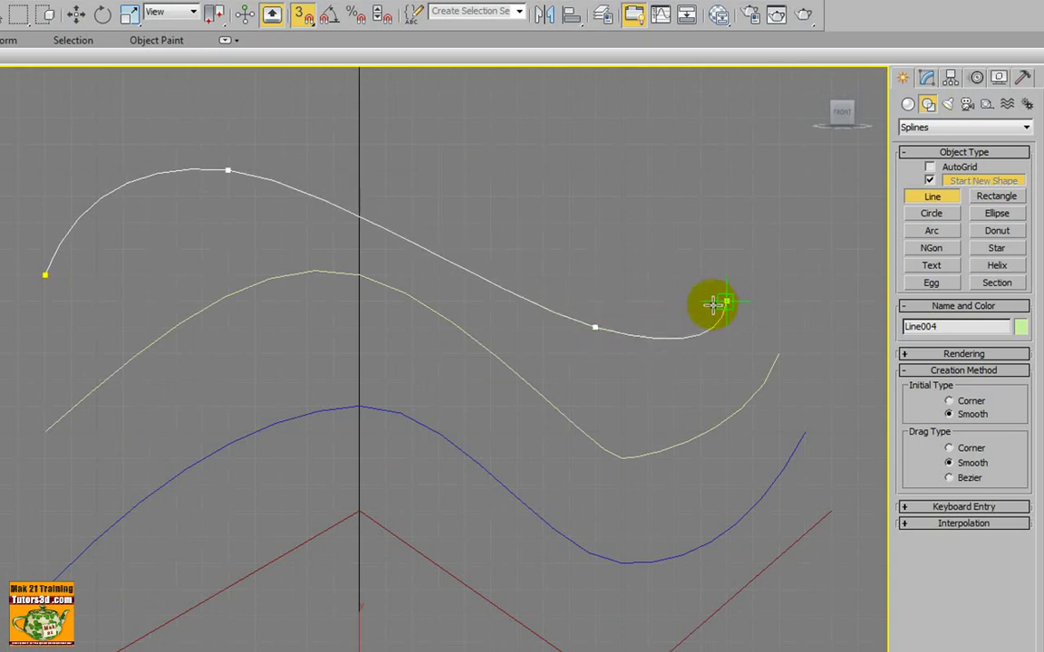
right_click(784, 203)
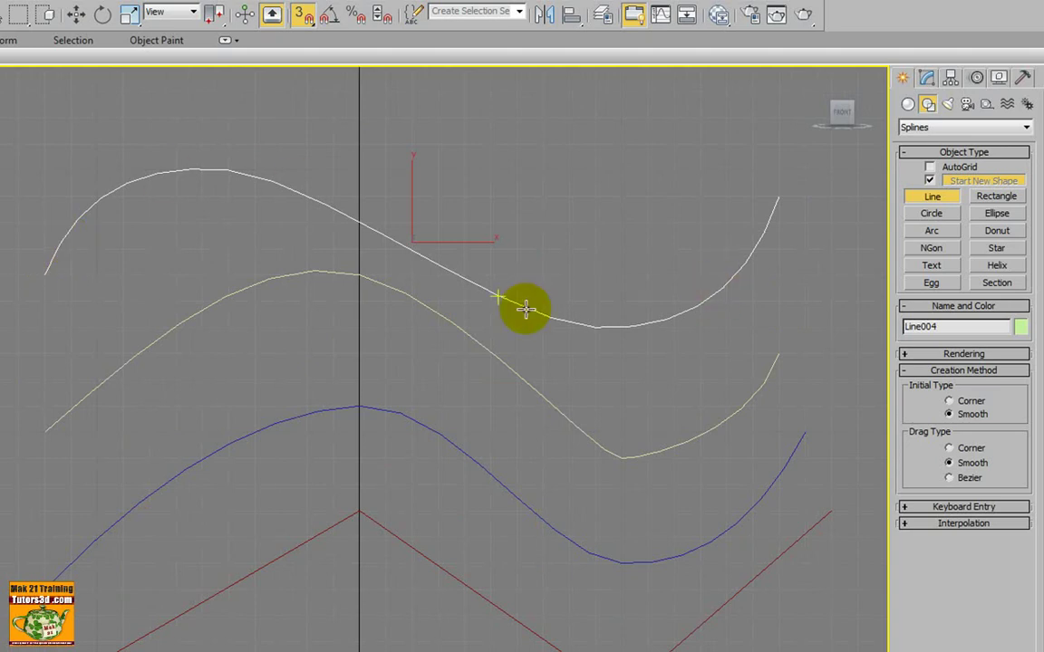
click(76, 14)
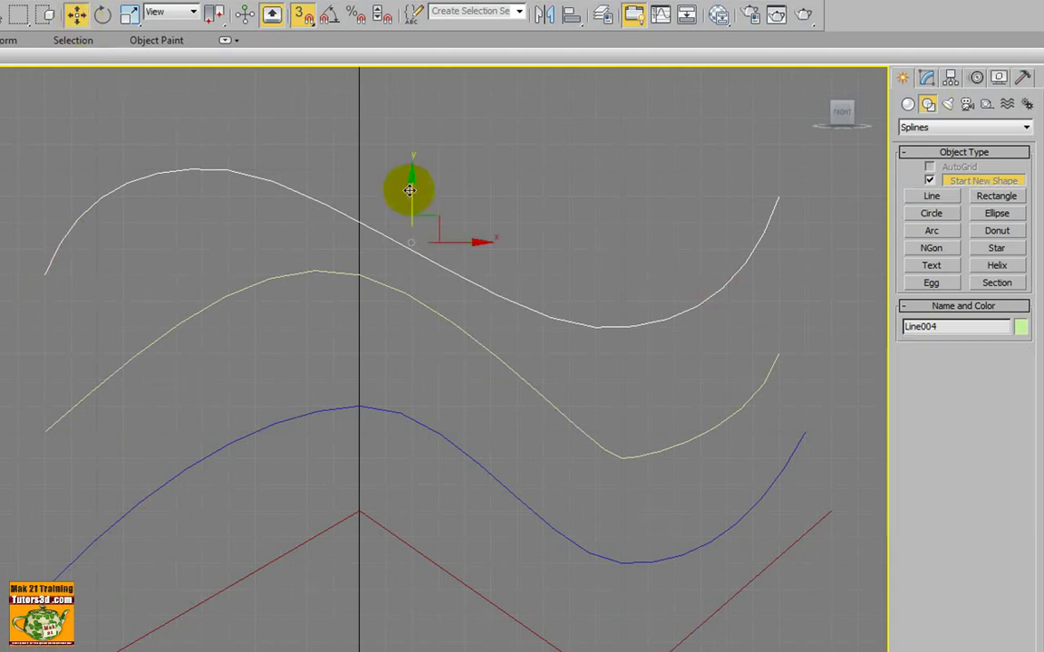
Move Line004 higher along Y and zoom out to frame all four stacked lines.
drag(406, 187, 406, 112)
middle_drag(170, 243, 156, 302)
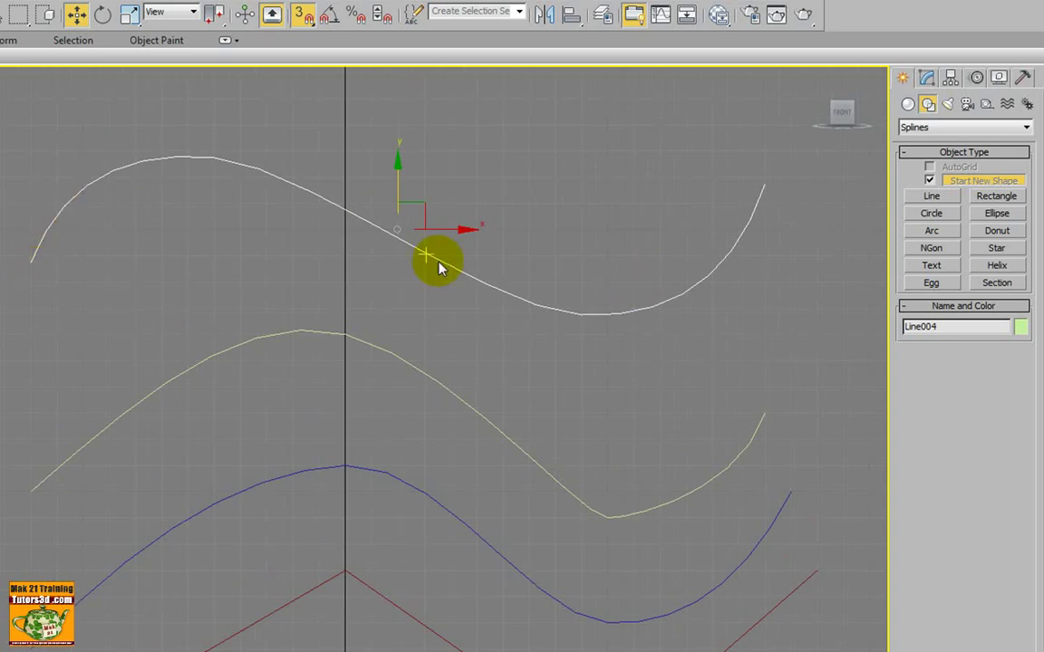
scroll(438, 261, down, 2)
scroll(201, 331, down, 1)
mouse_move(243, 333)
middle_down()
mouse_move(273, 252)
mouse_move(286, 360)
middle_up()
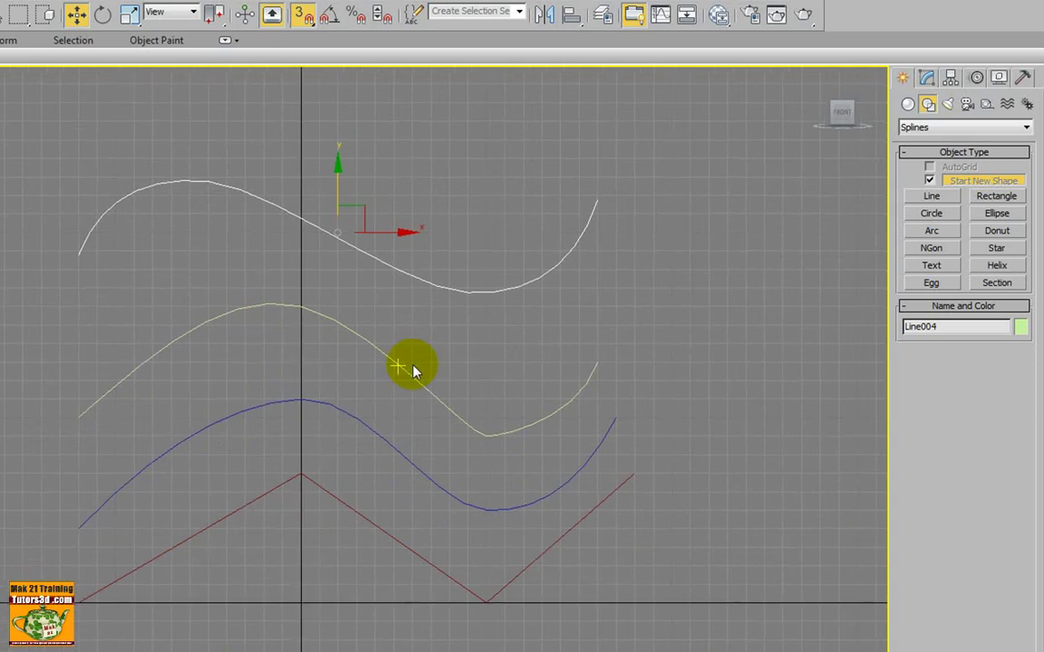